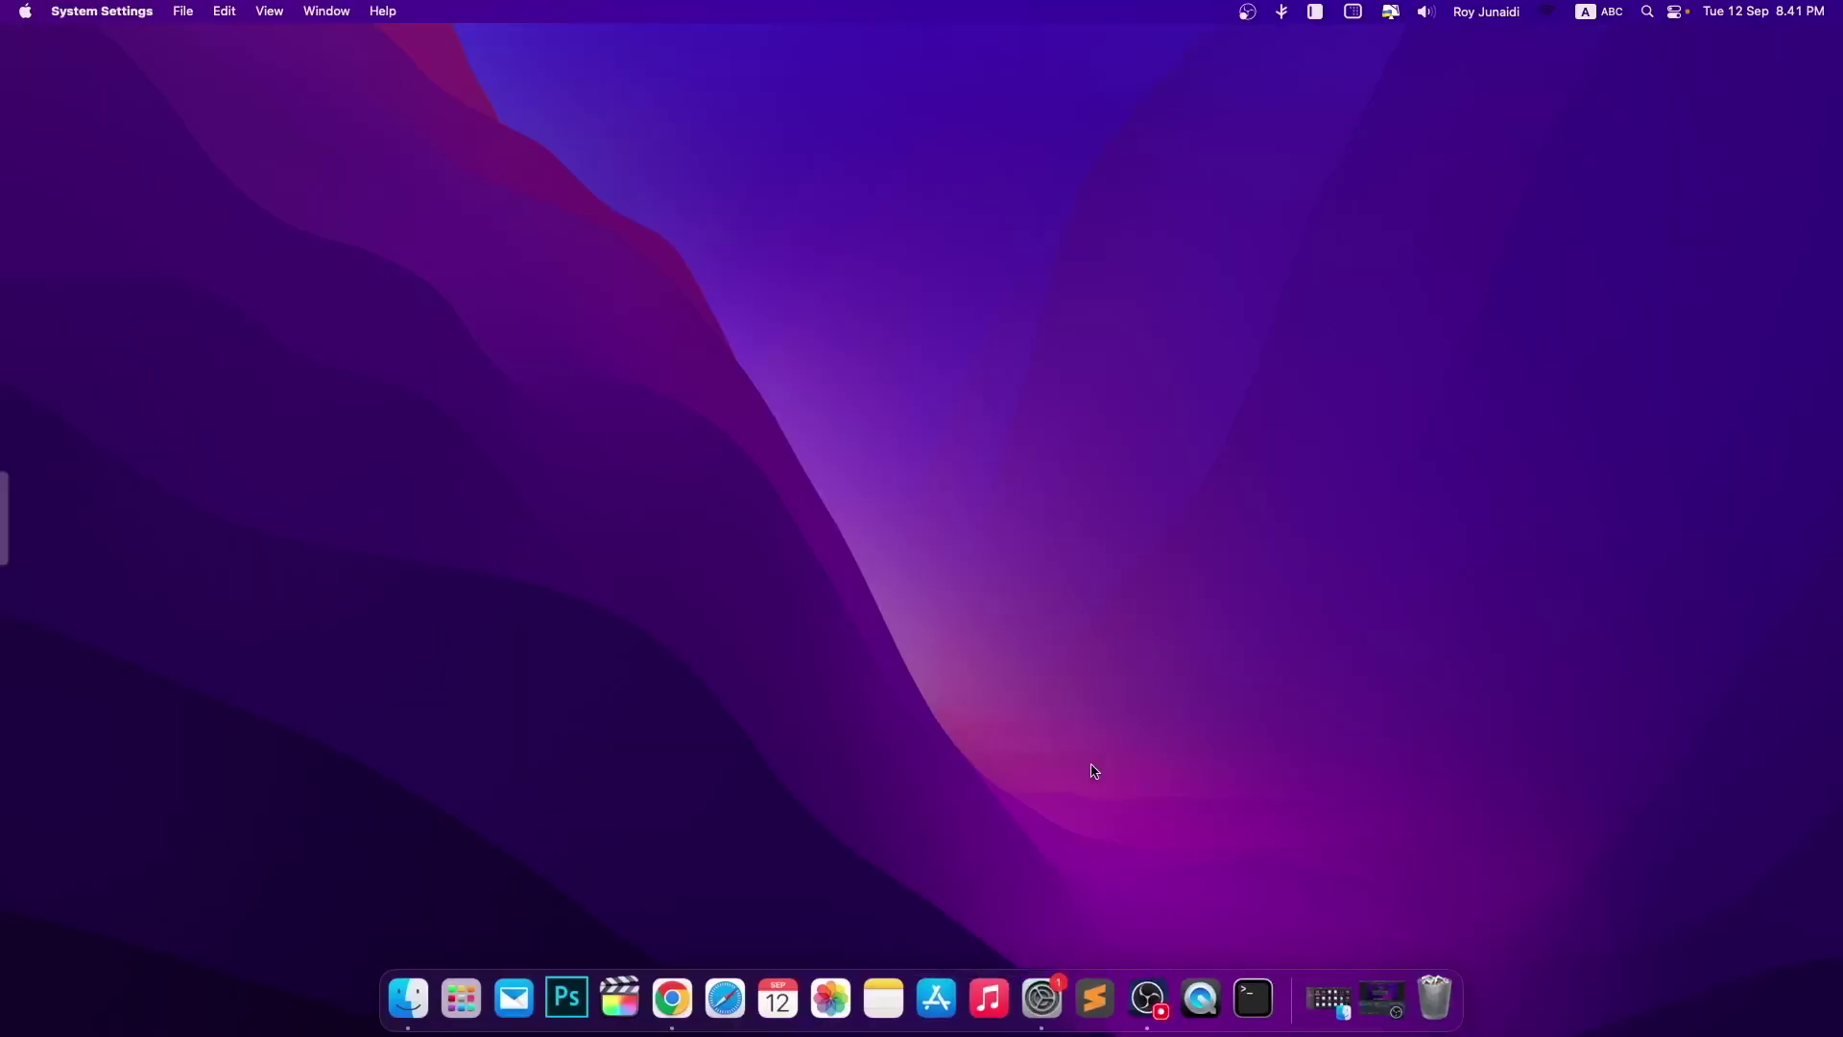
- Try signing in with the Apple ID e-mail address and account password
left_click(628, 253)
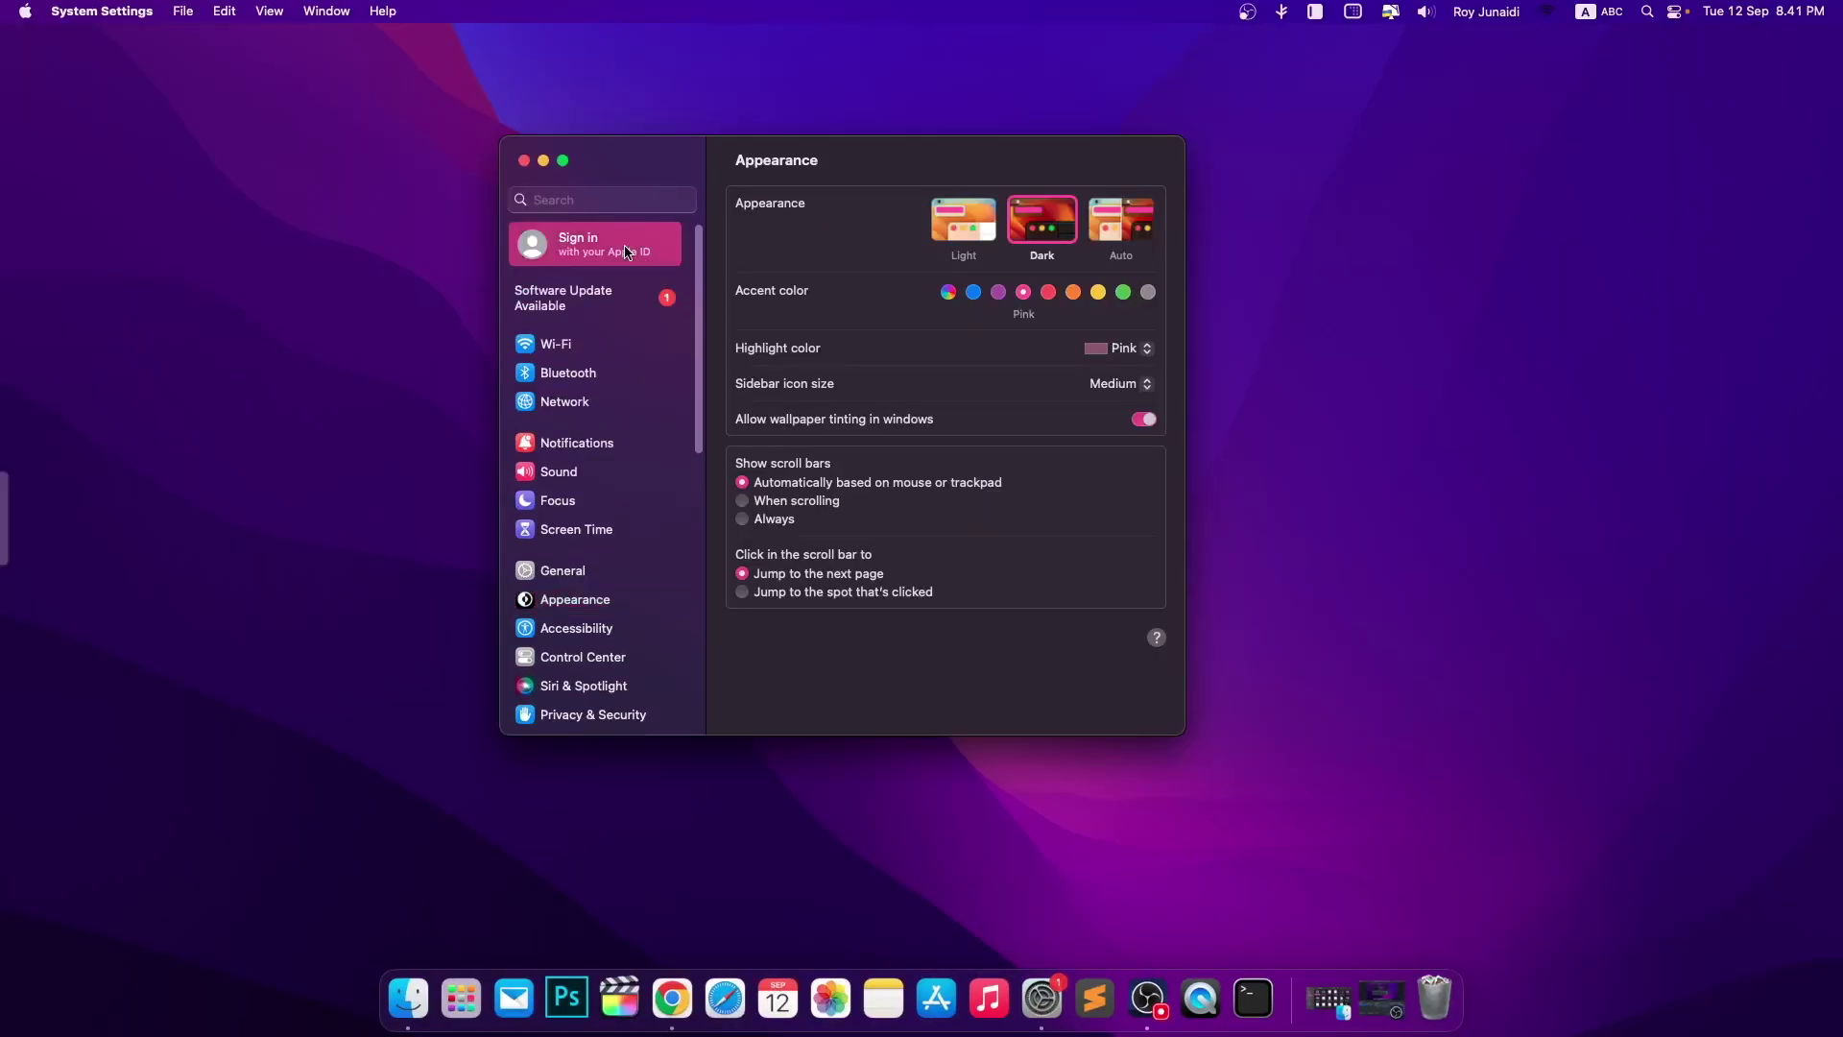
left_click(942, 488)
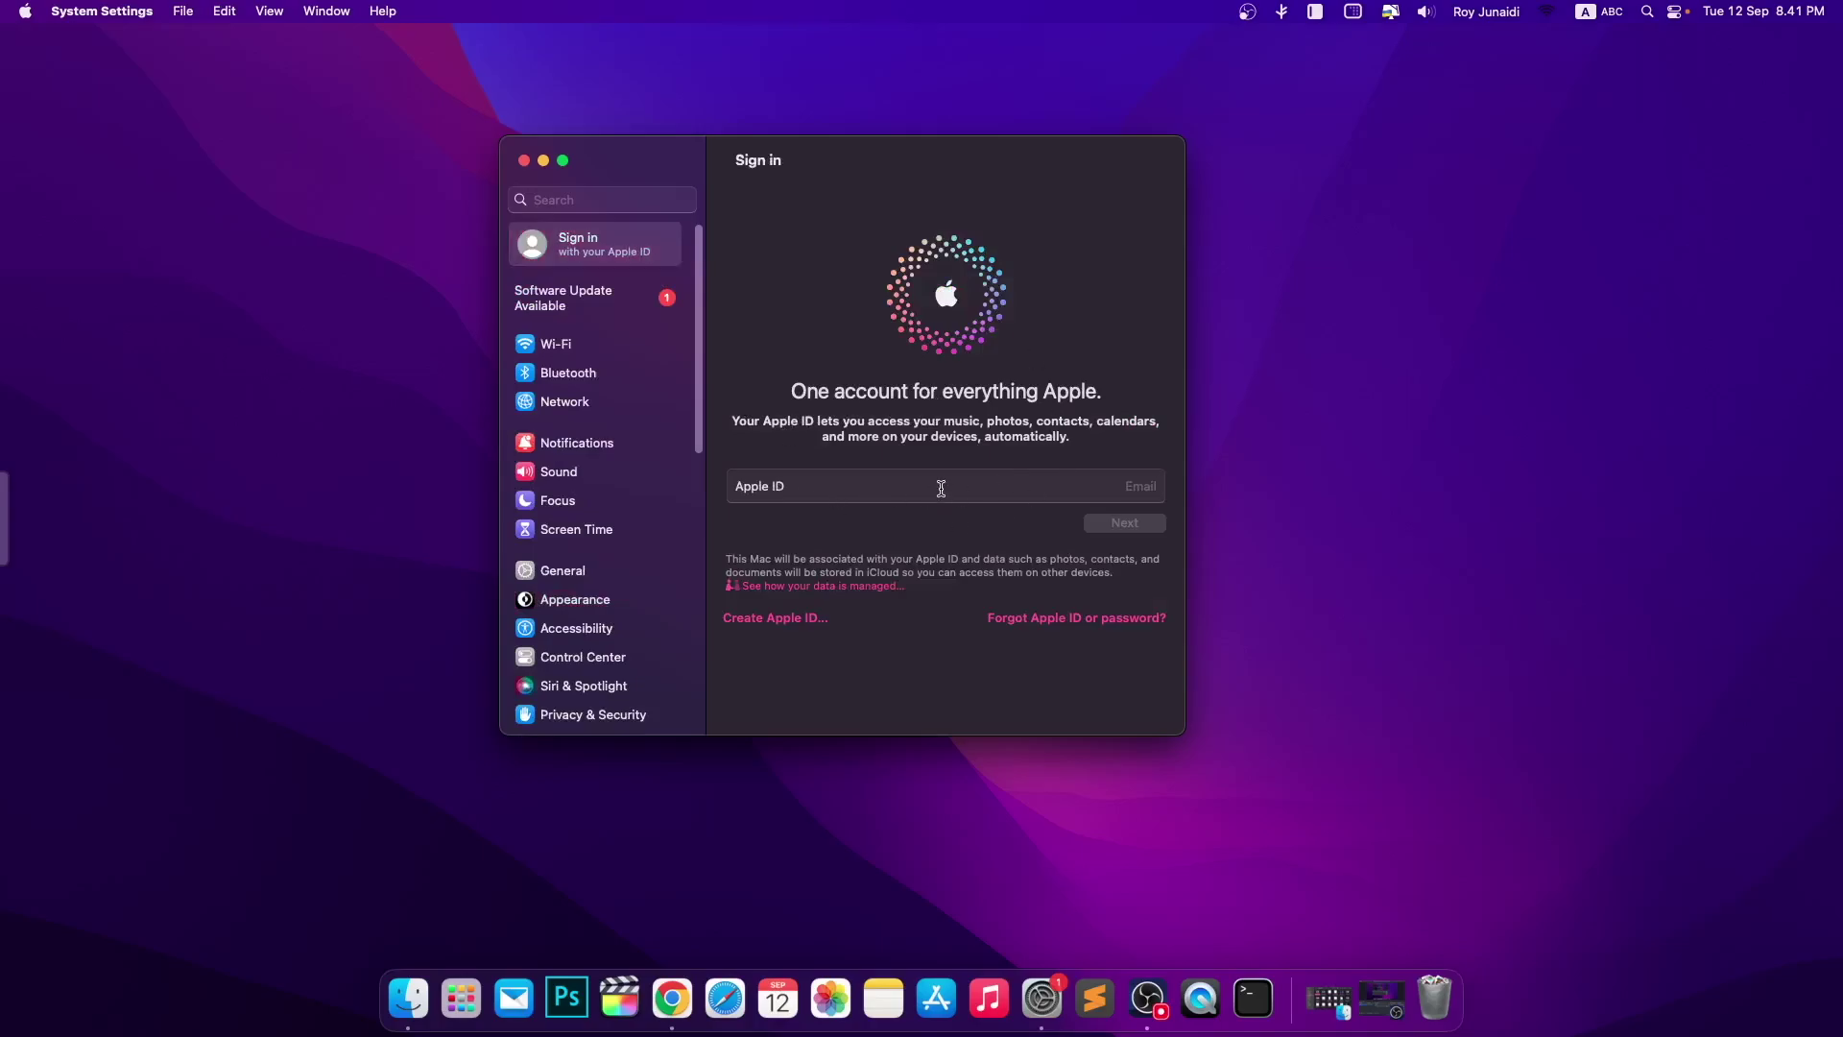
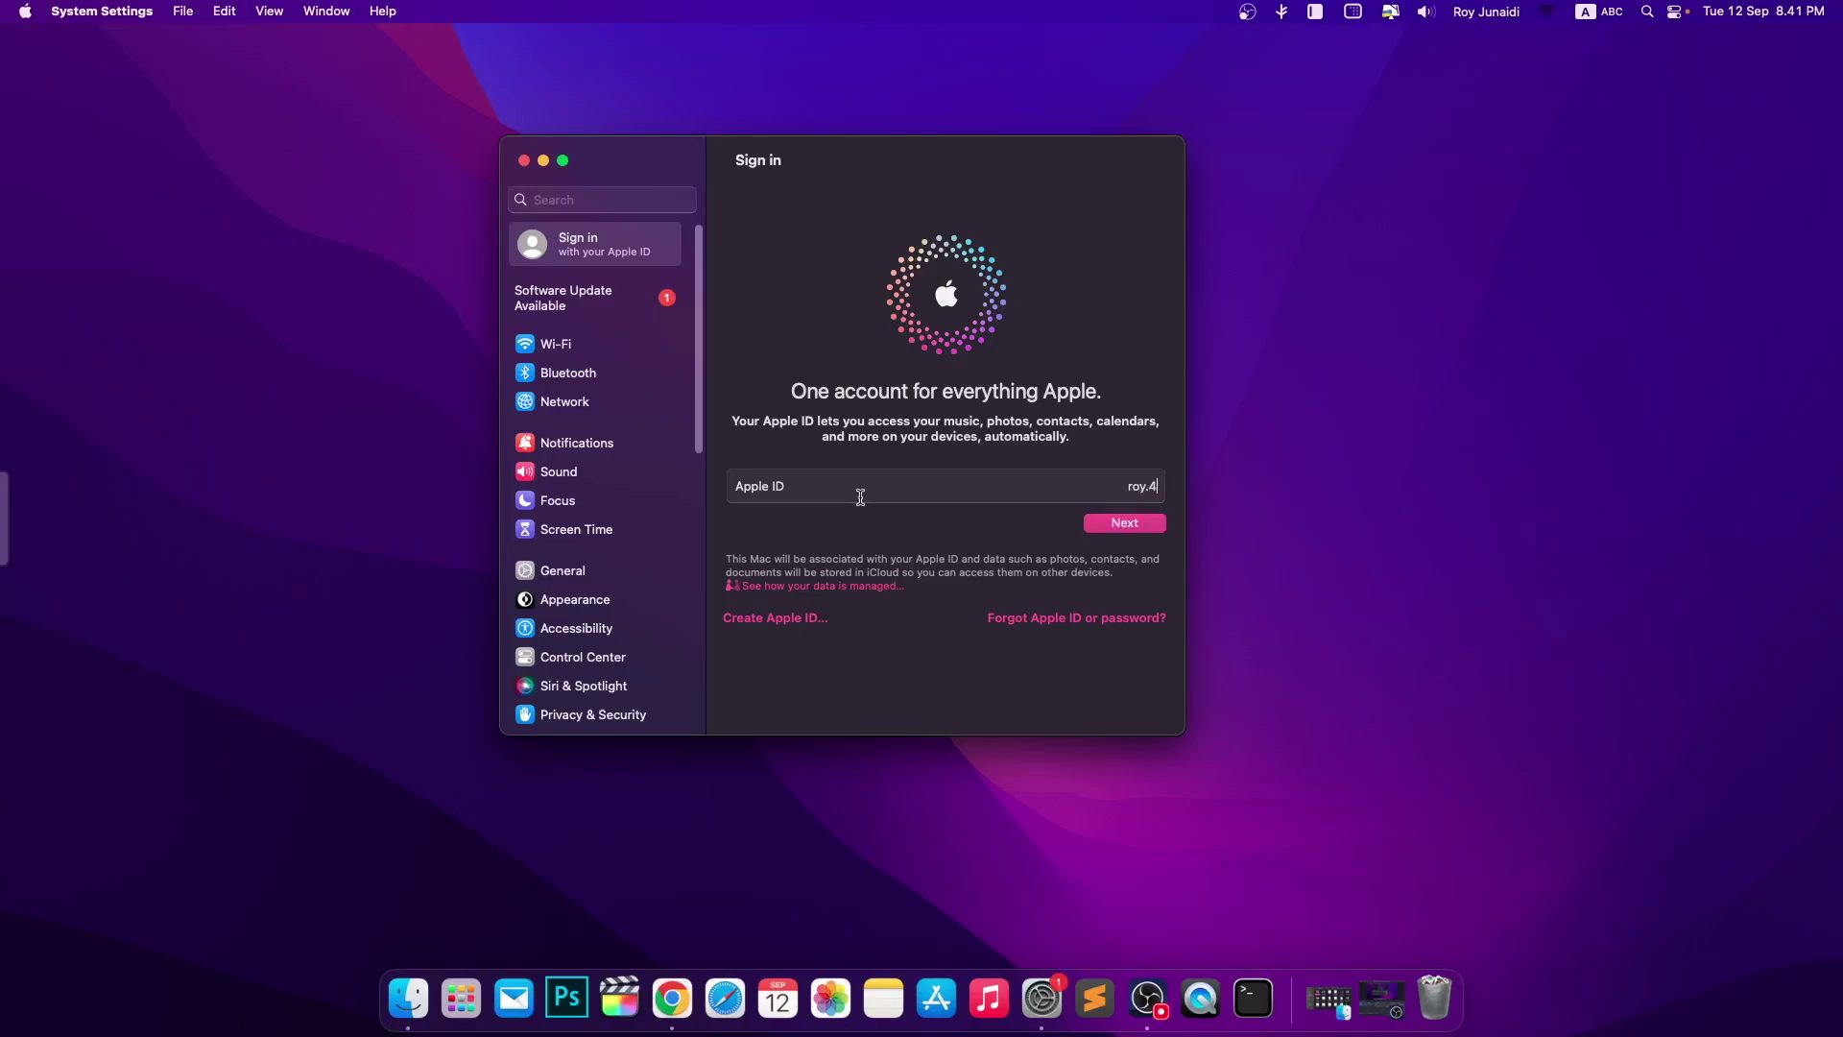
left_click(1128, 525)
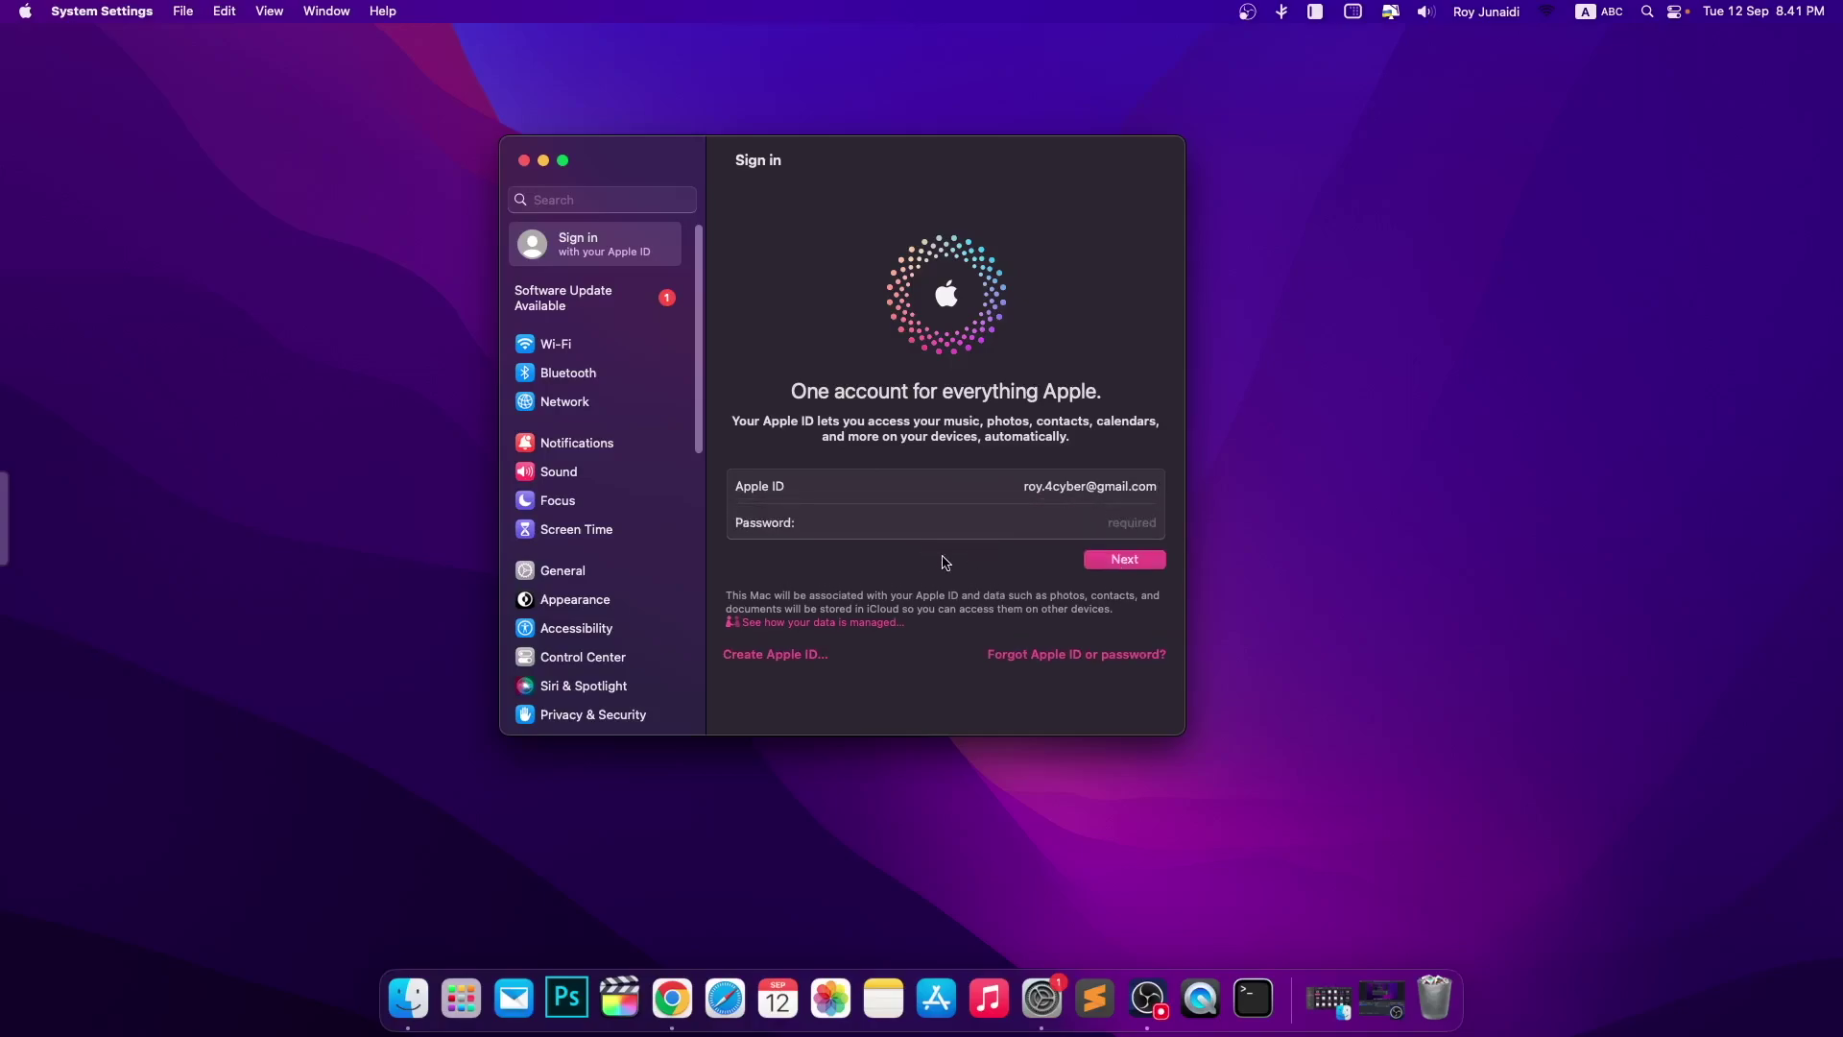
type("•")
key("super+a")
type("•••")
left_click(1097, 561)
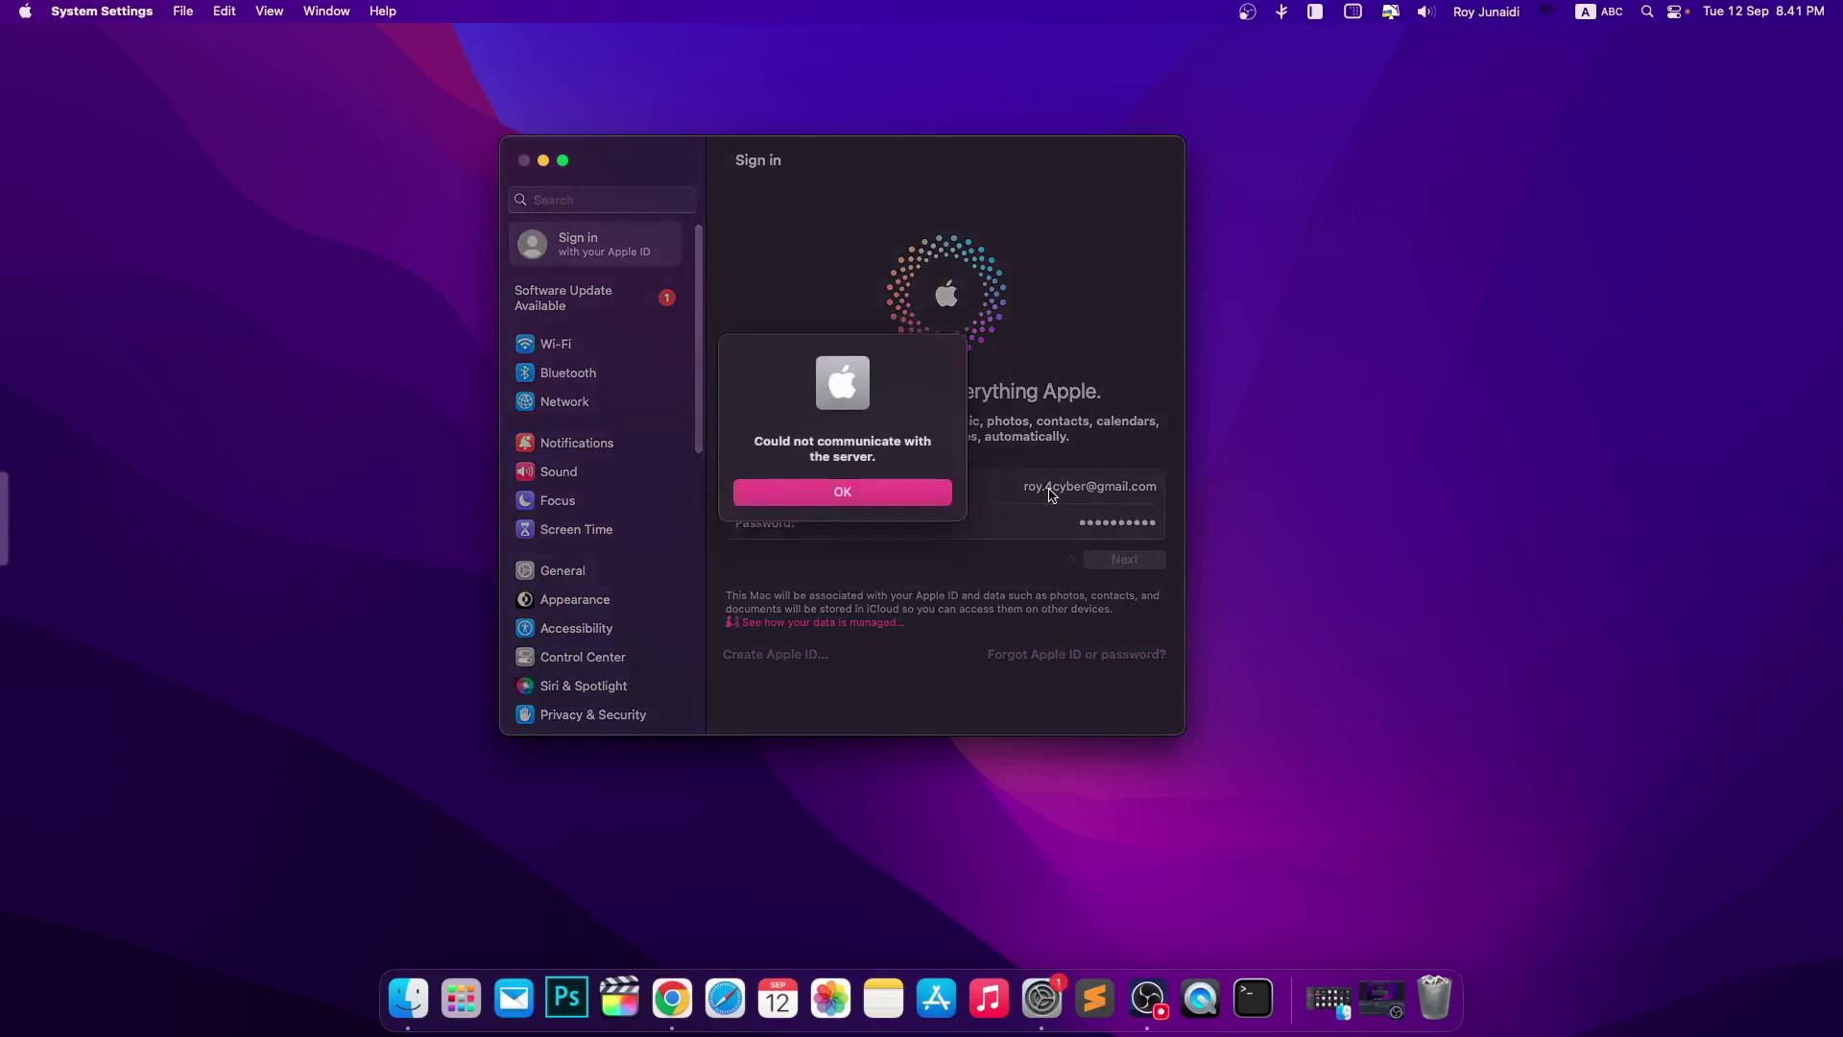
- Dismiss the 'Could not communicate with the server' error and copy the entered text
left_click(868, 490)
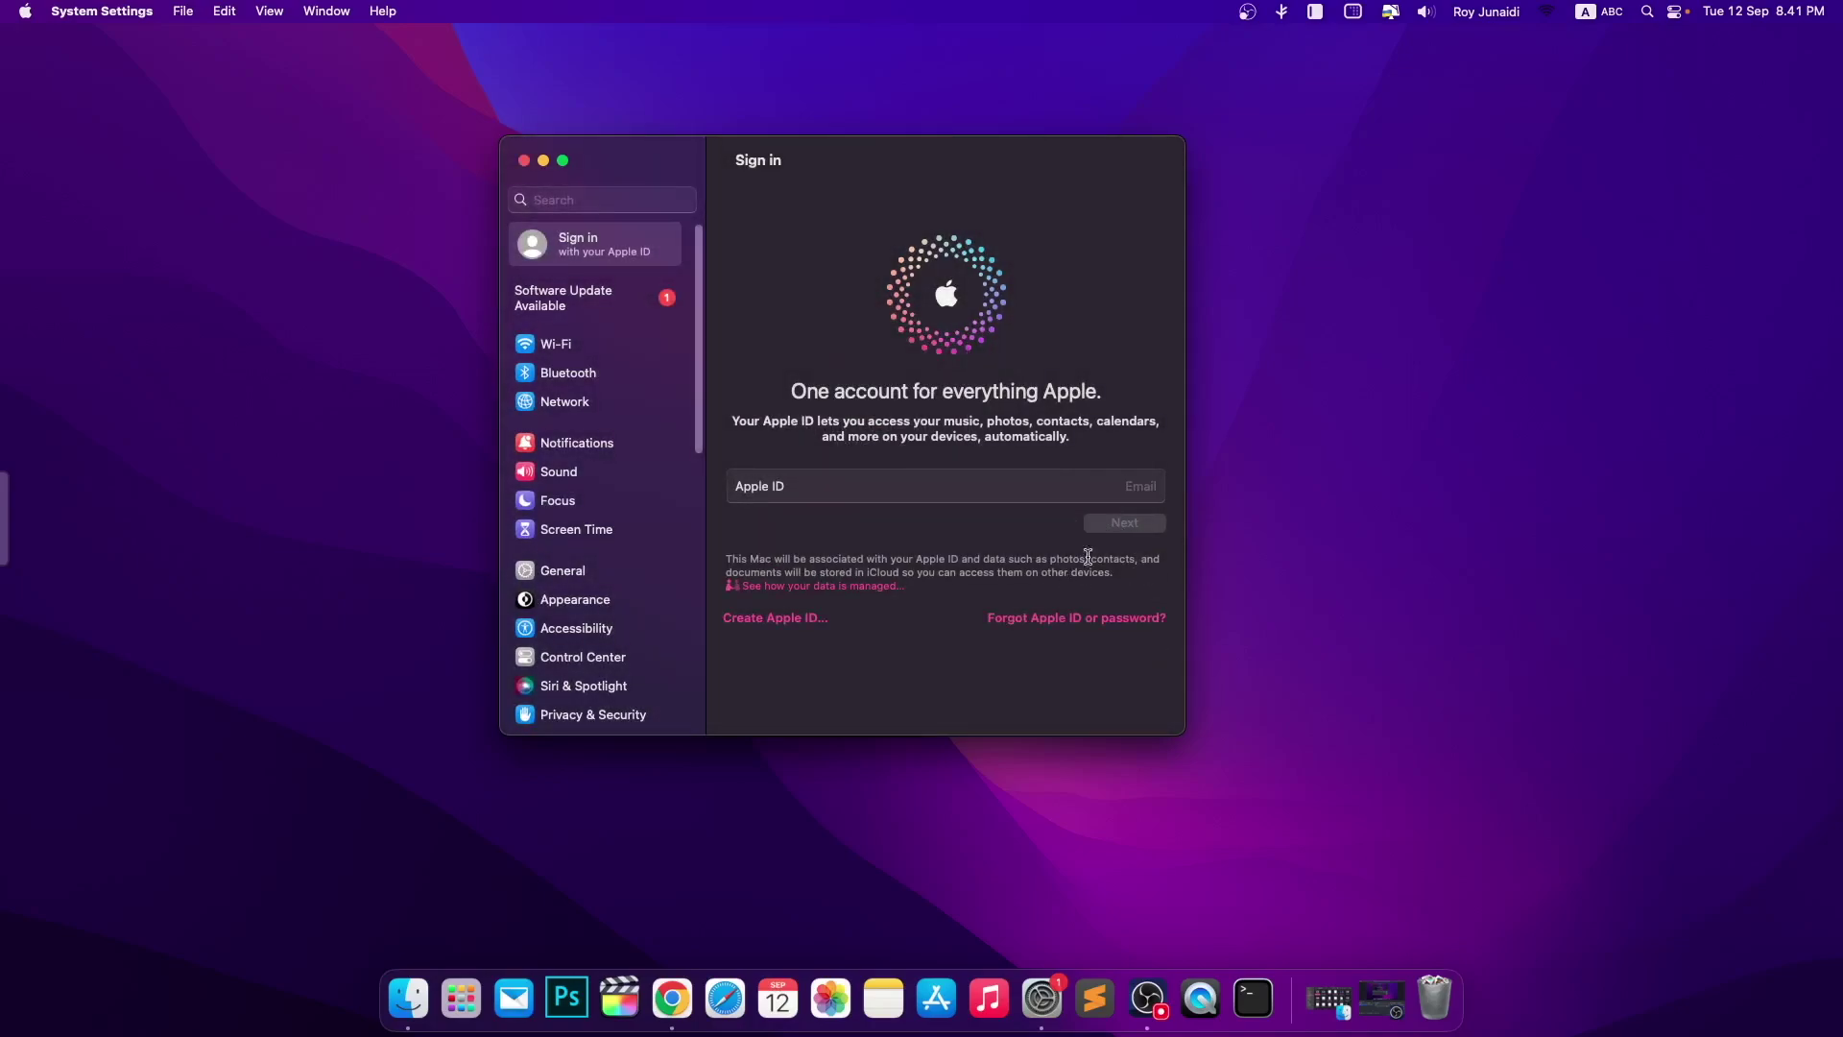
type("ri")
key("super+c")
- Minimize System Settings, launch App Store from Launchpad and dismiss the notifications prompt
left_click(543, 161)
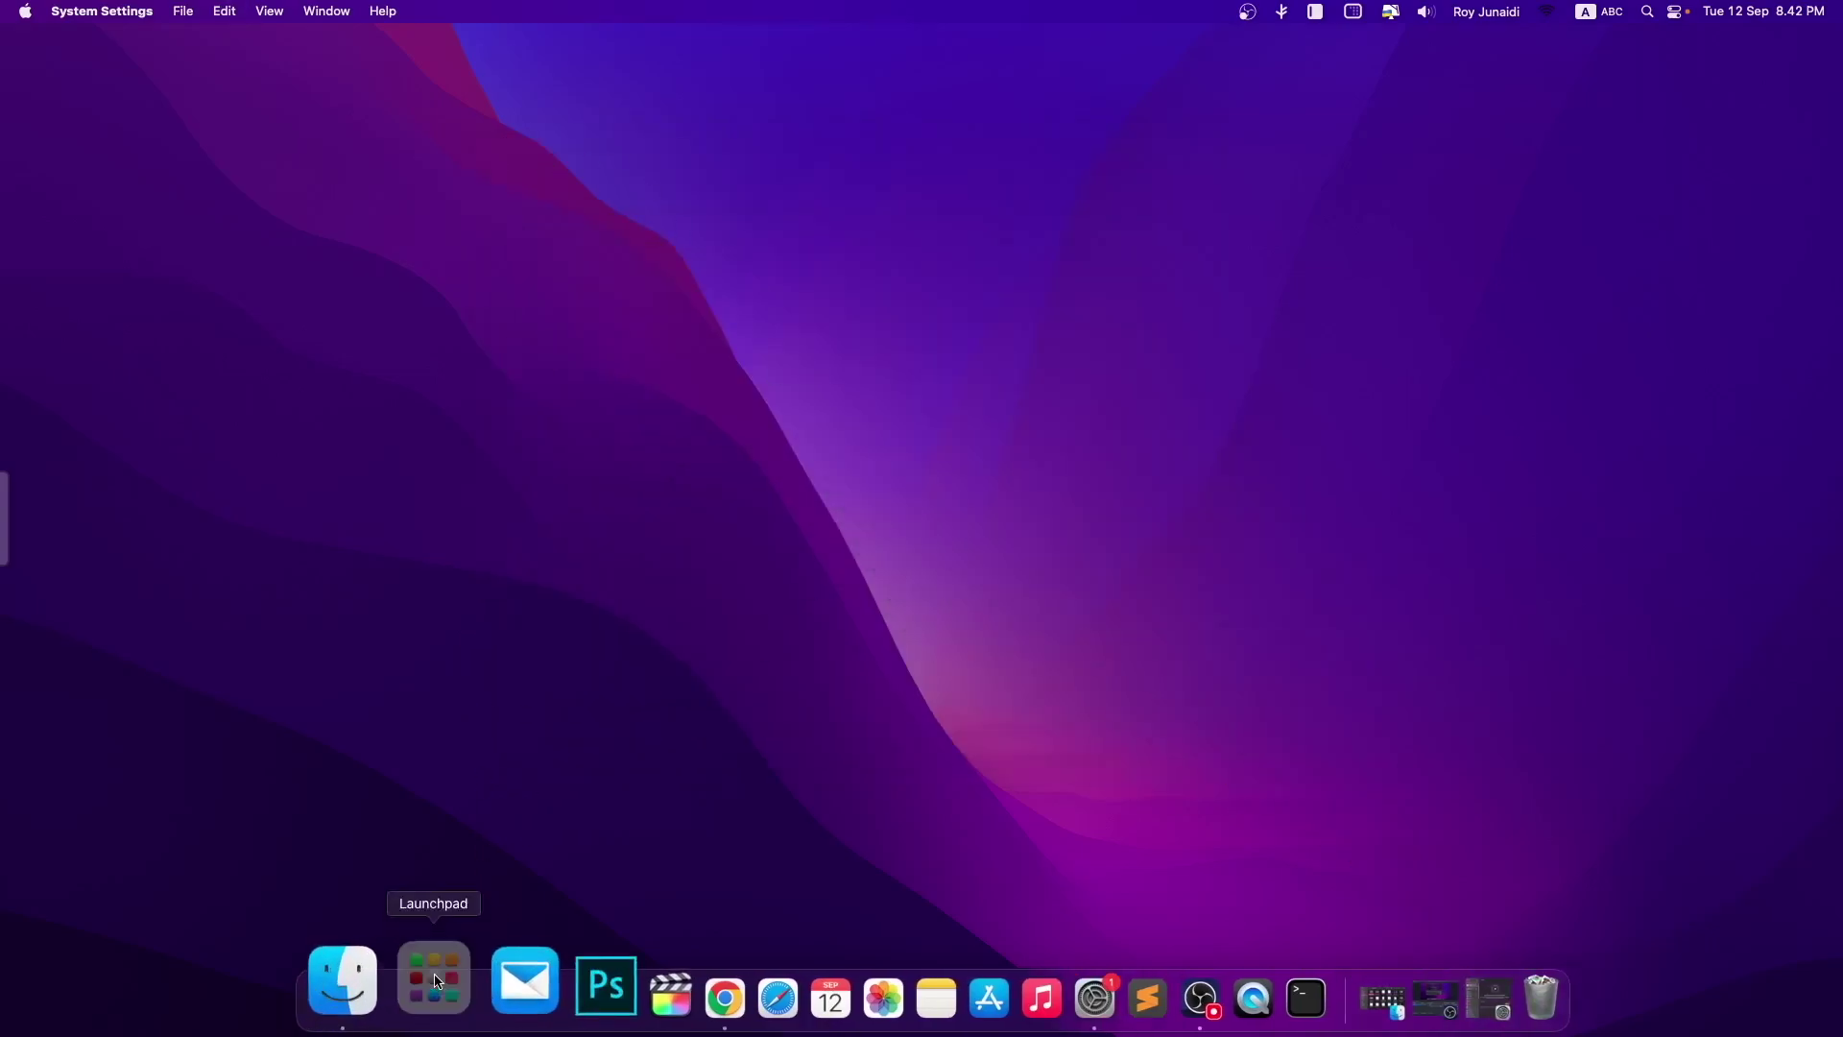
left_click(437, 977)
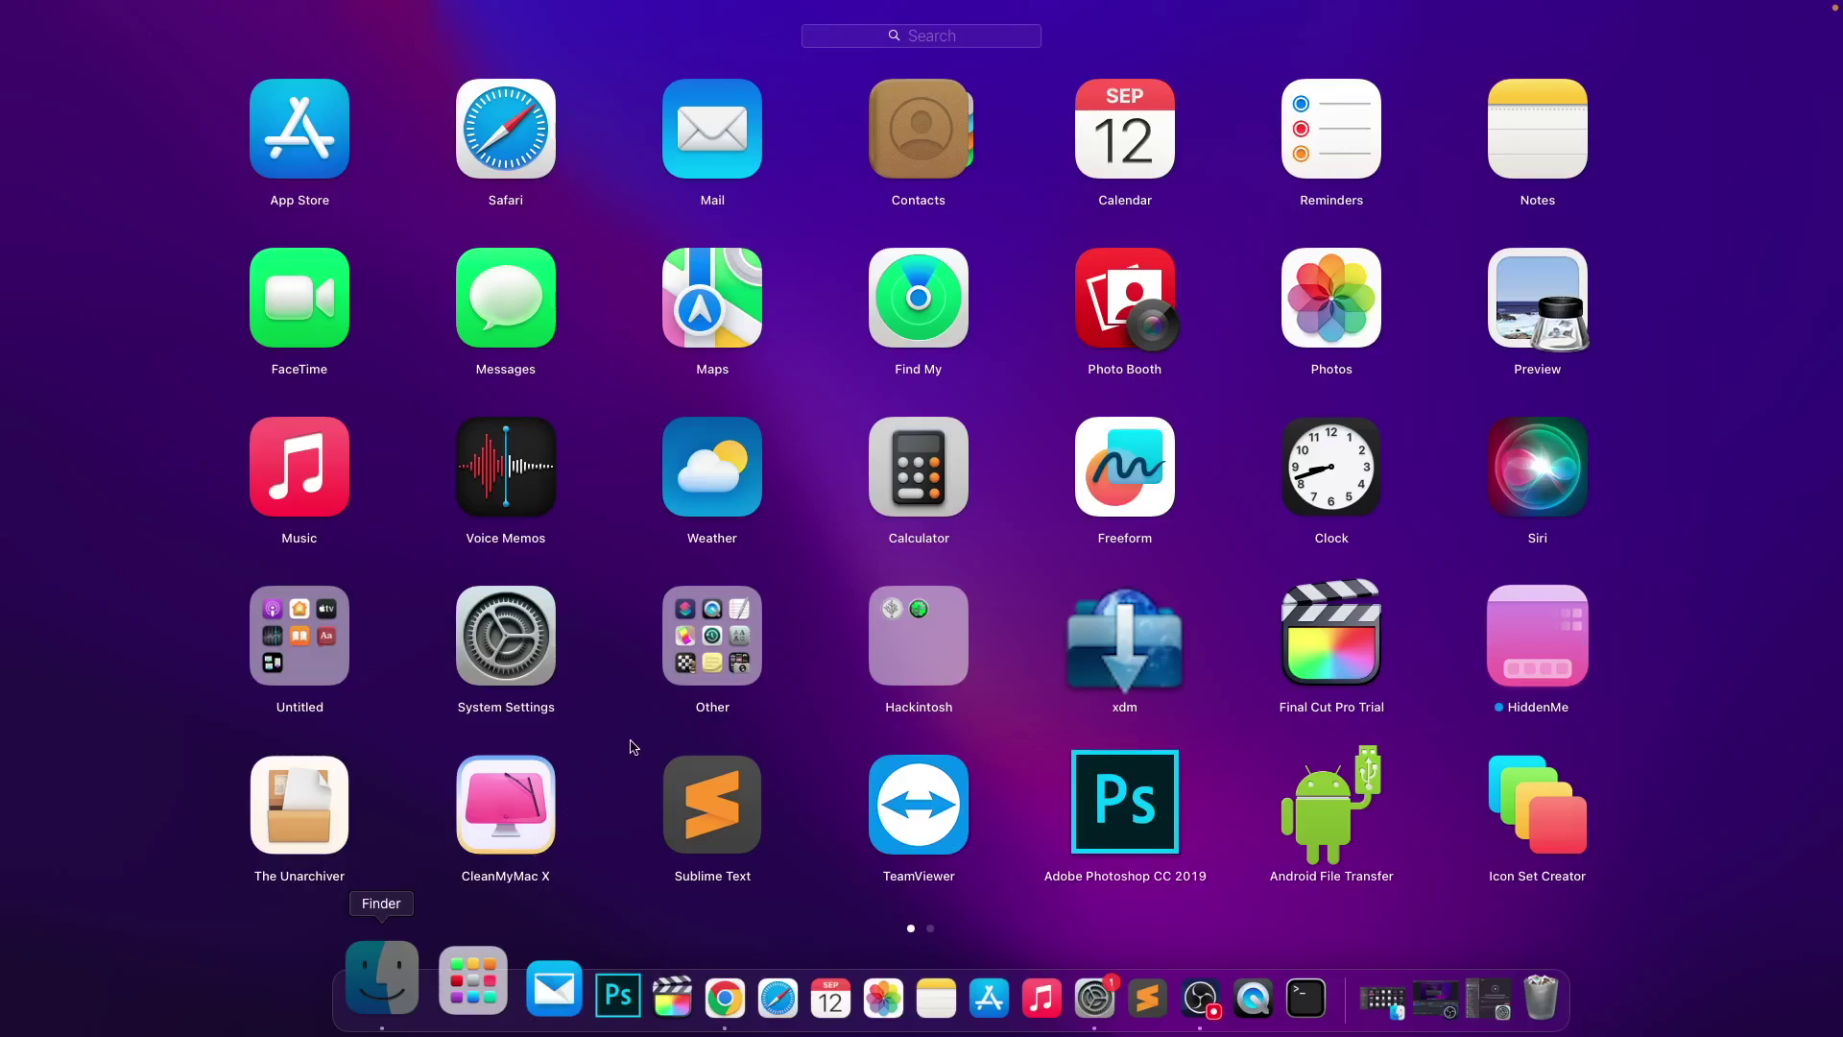
type("ap")
left_click(722, 147)
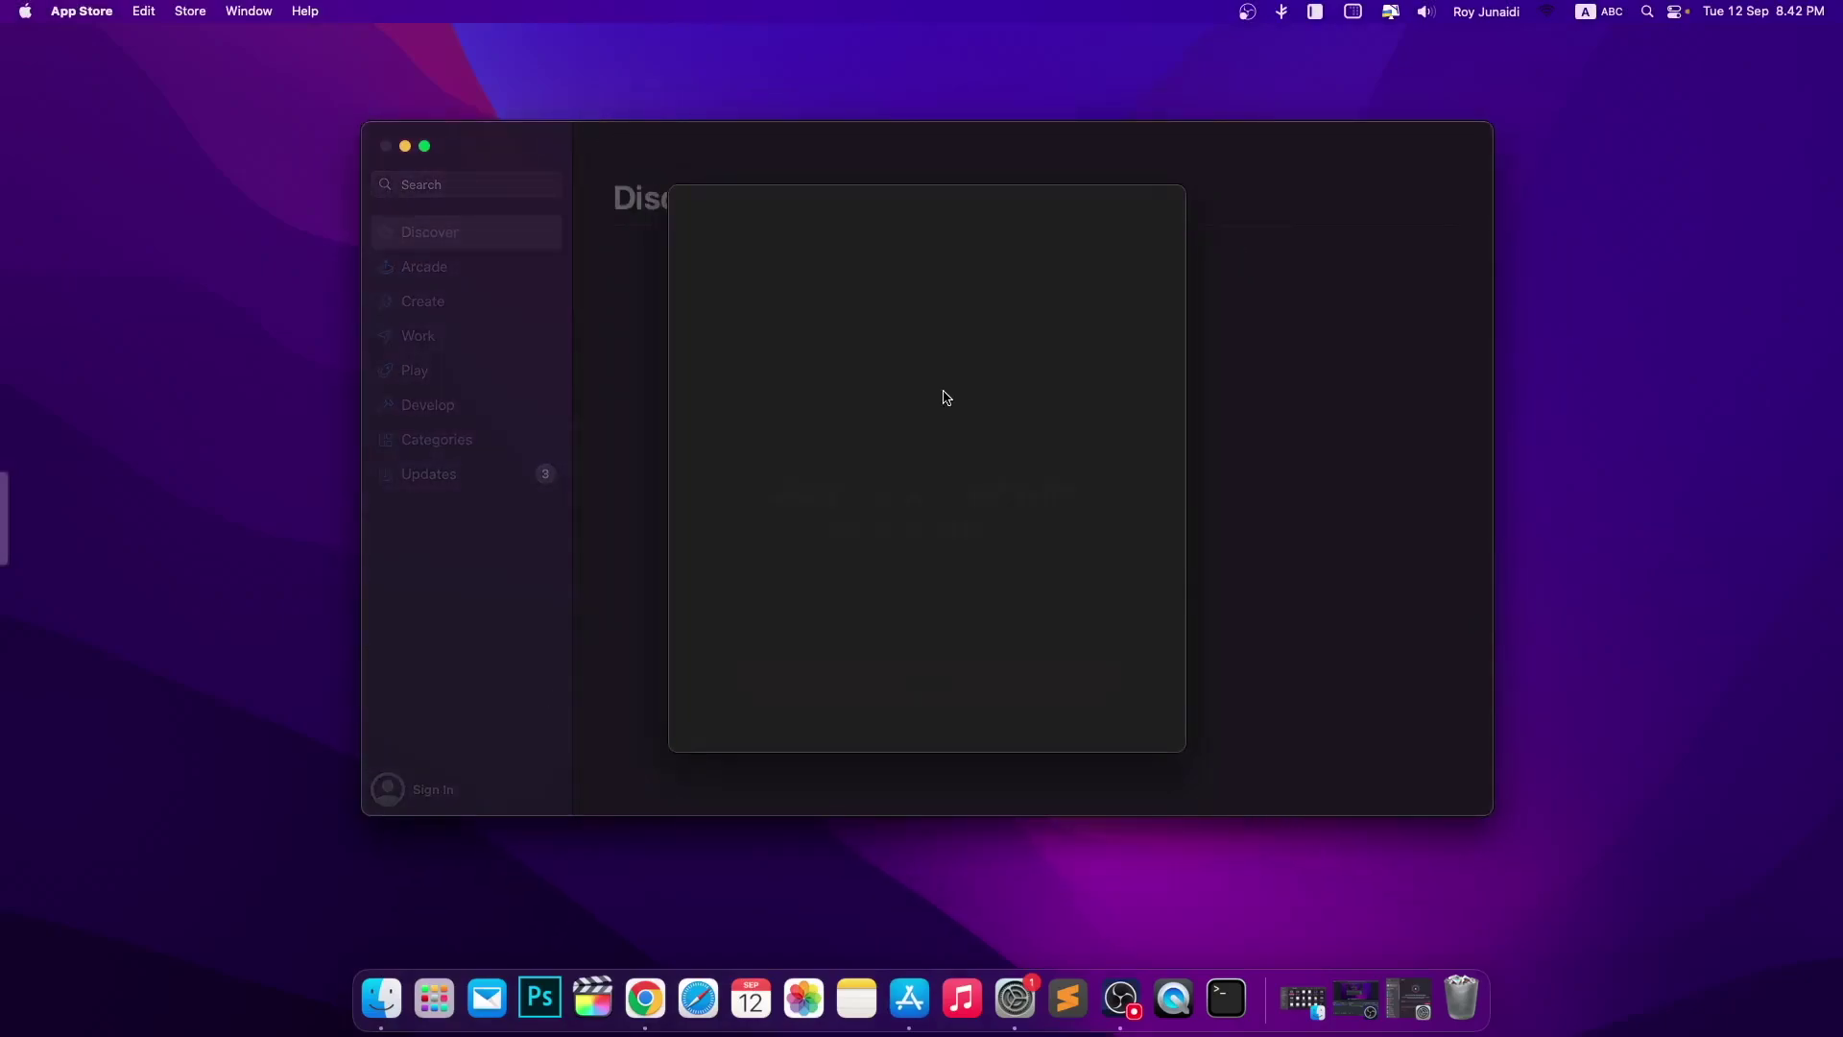
left_click(952, 733)
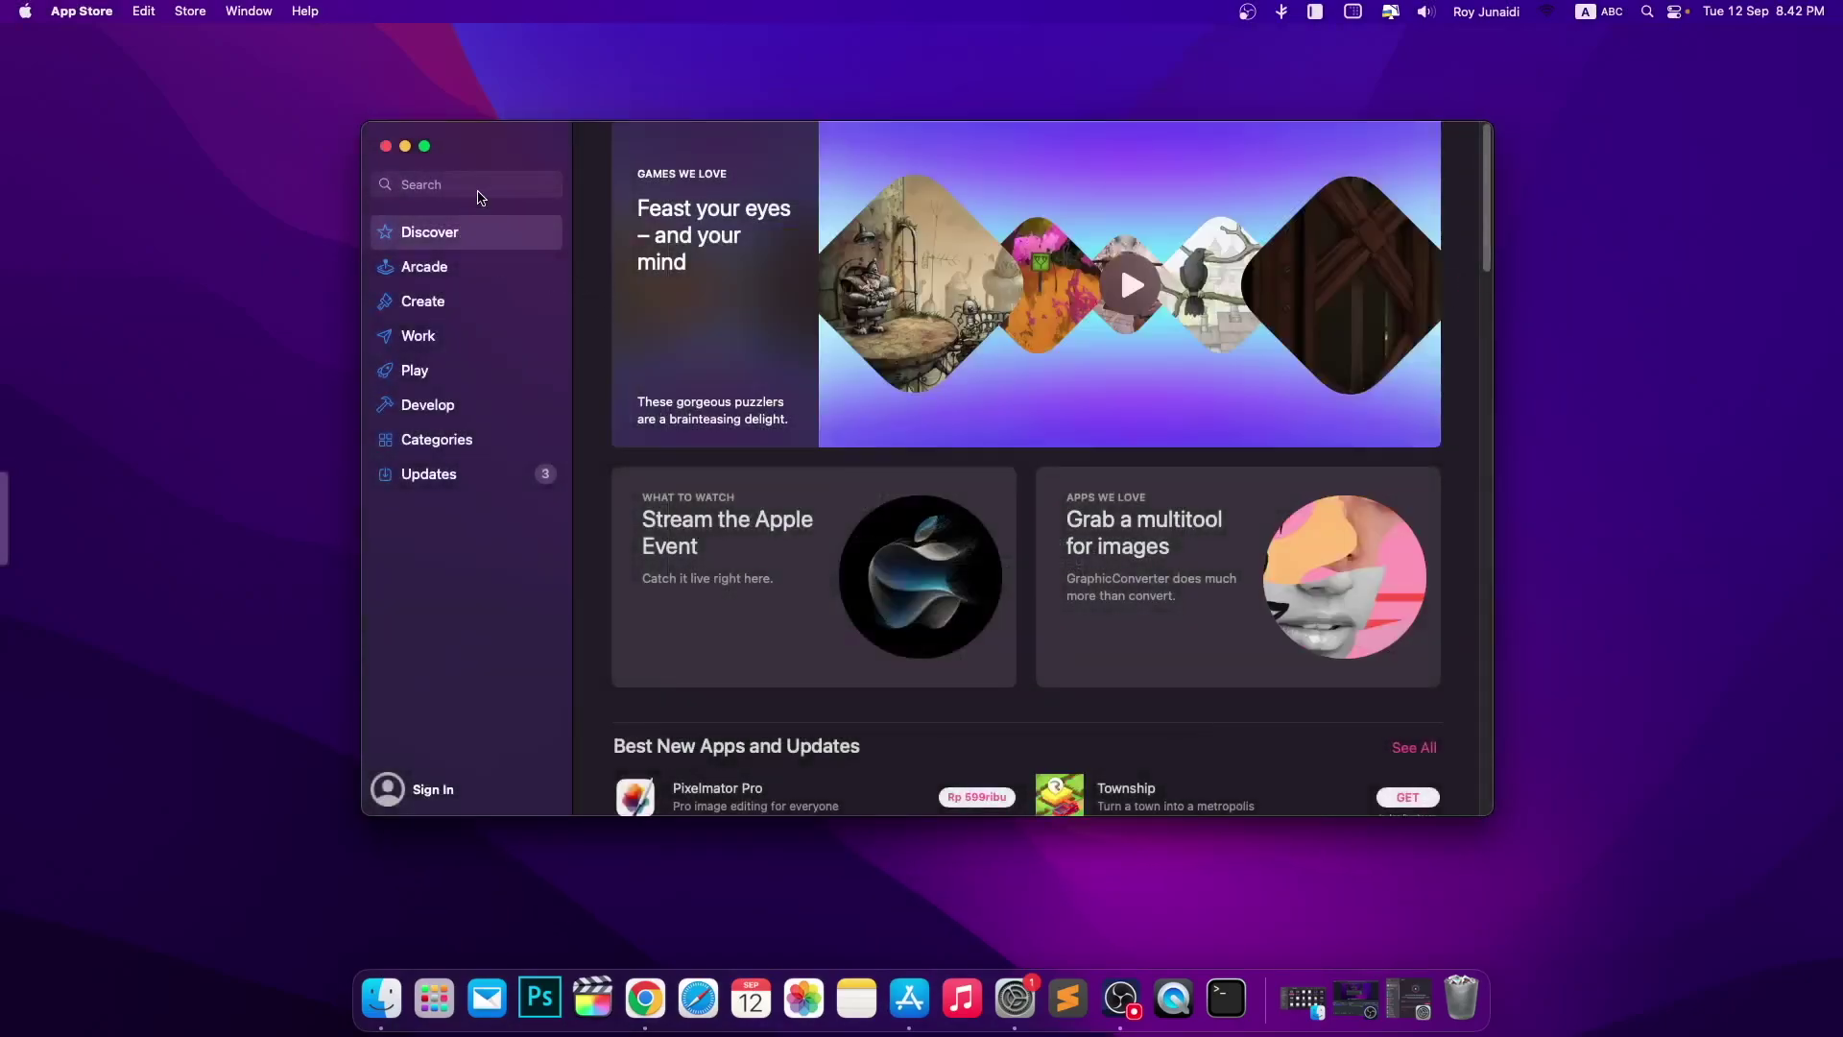
- Search the App Store for 'vpn' and browse the VPN results
left_click(480, 184)
type("vpn")
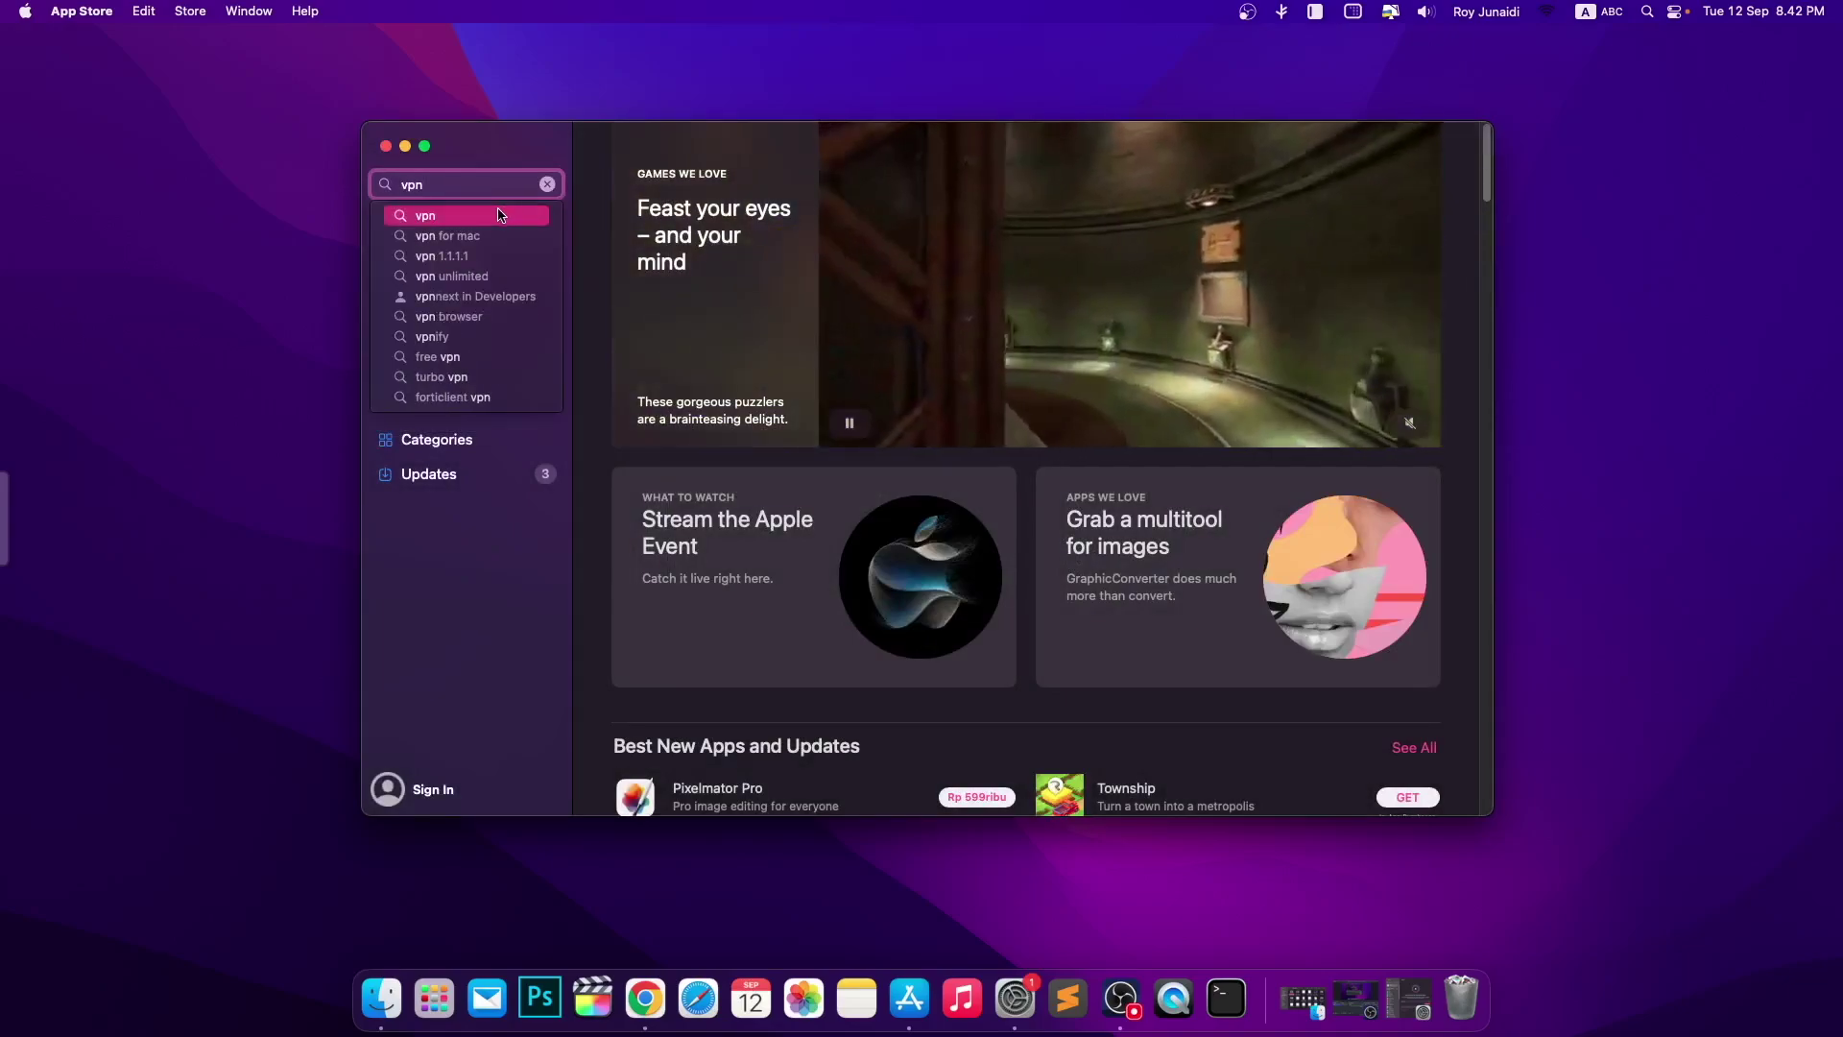
left_click(507, 214)
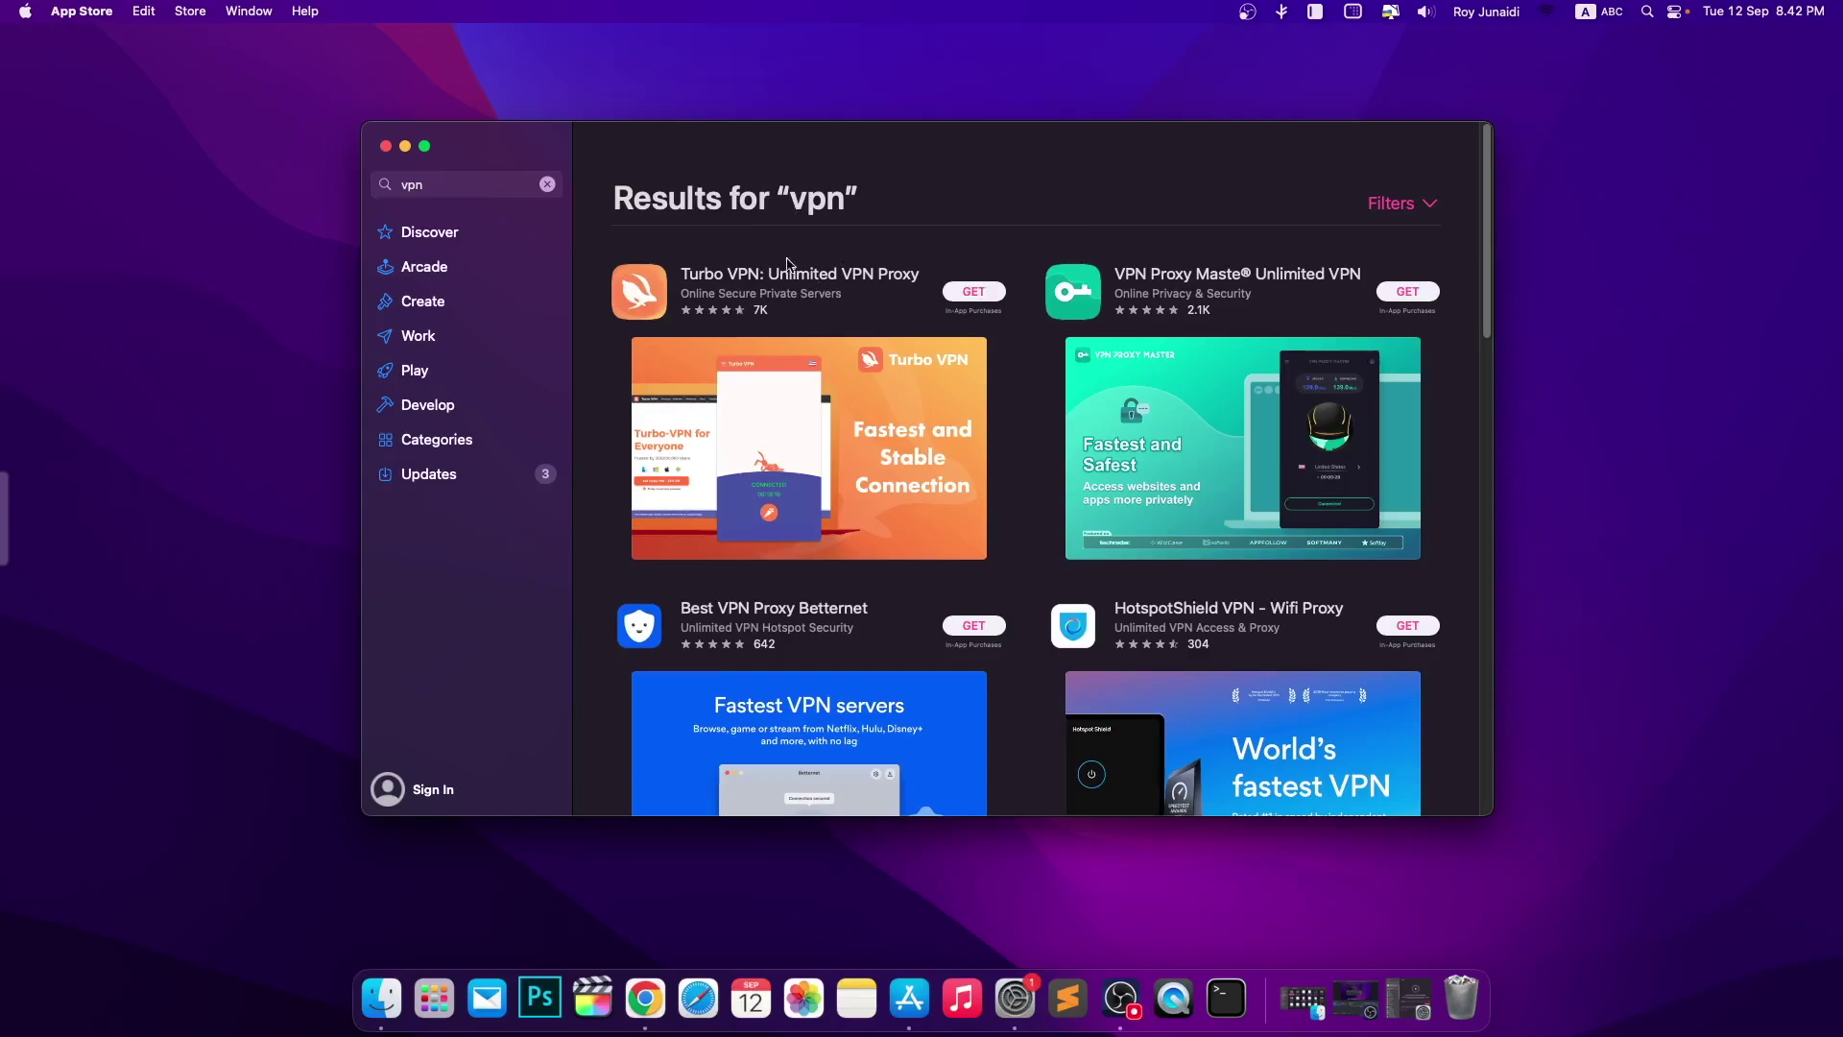
scroll(1027, 610, "down", 4)
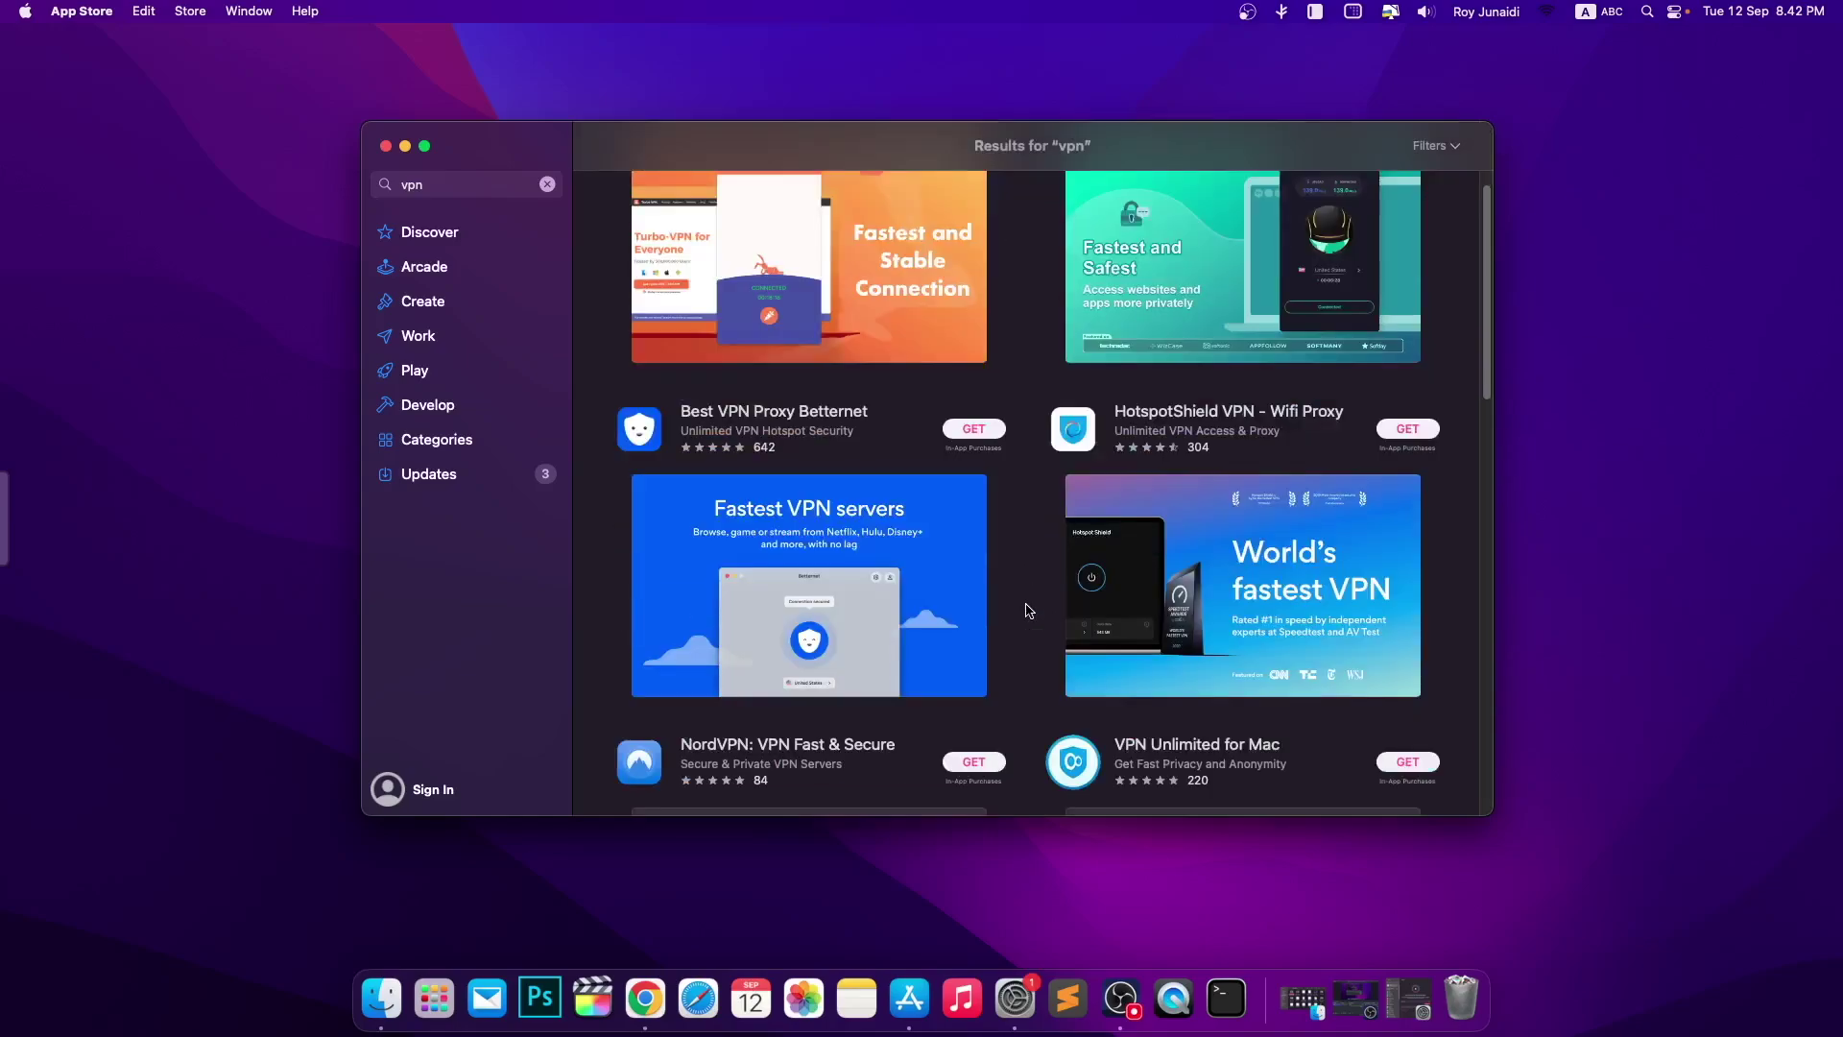
scroll(1027, 610, "up", 4)
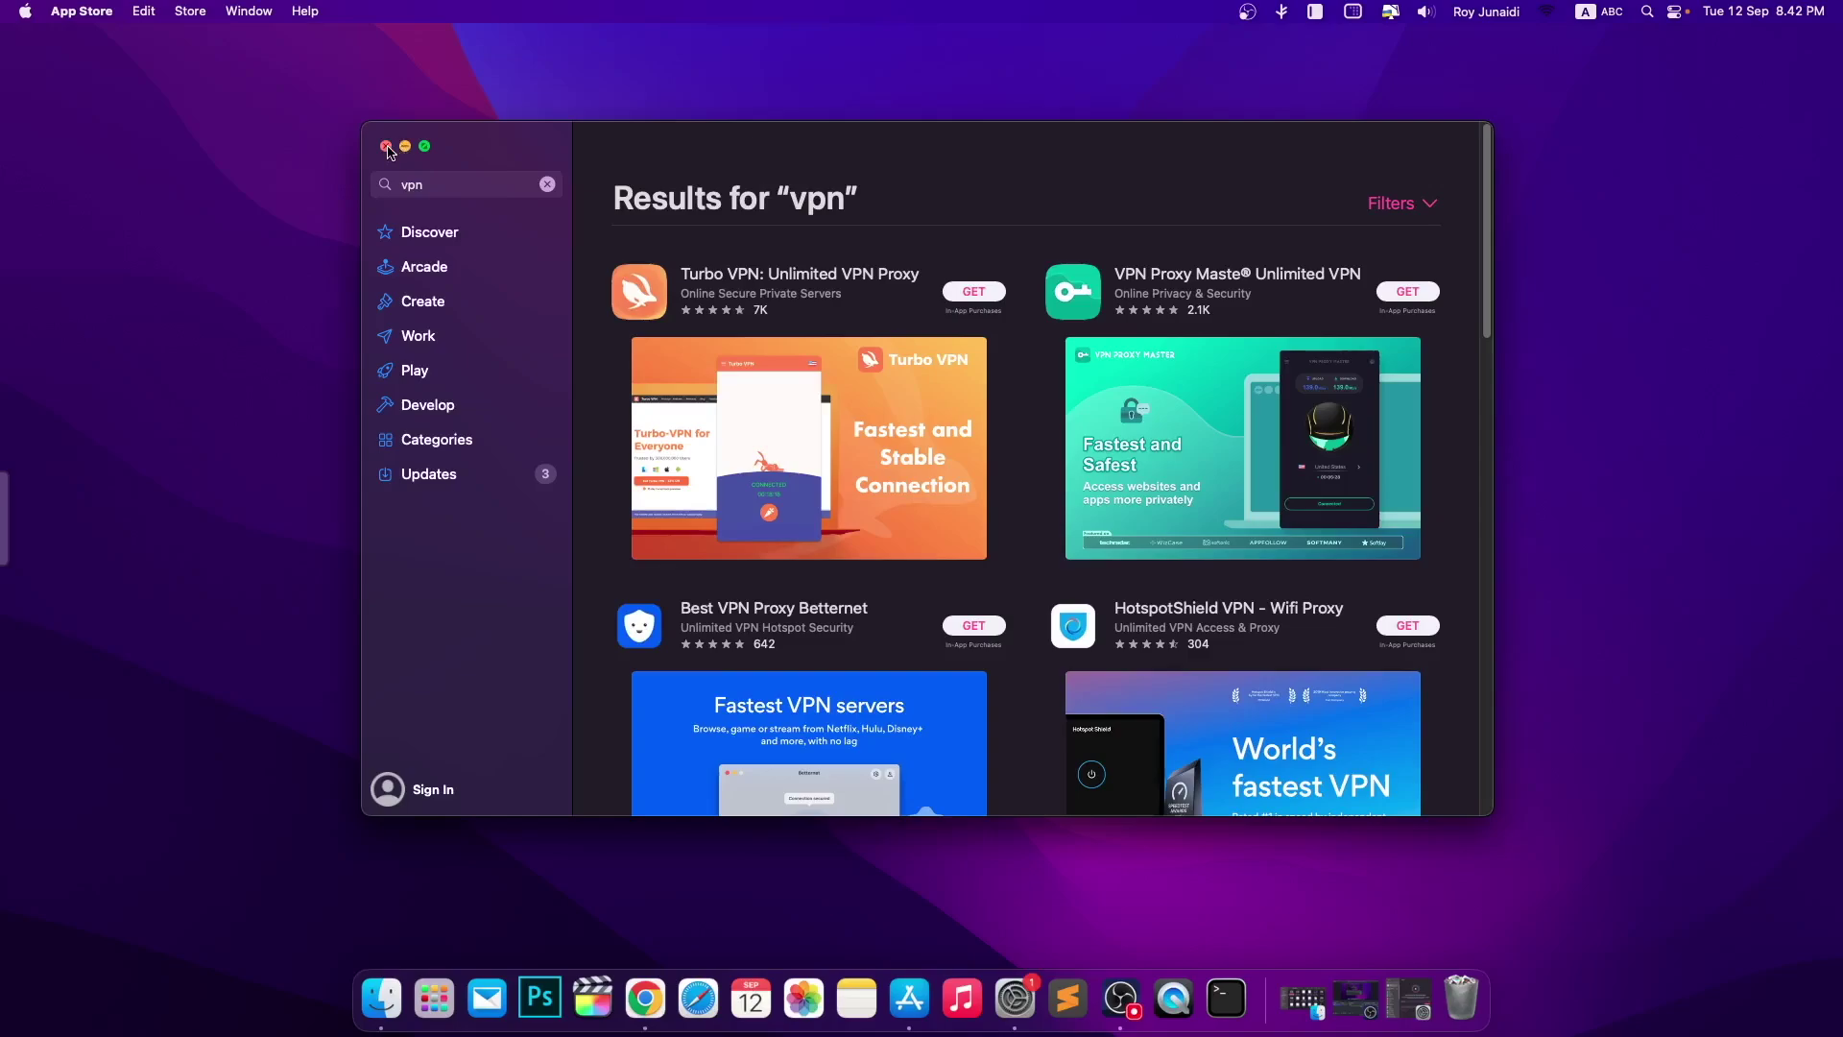
- Close App Store, reopen System Settings from Launchpad and go to General
left_click(387, 148)
left_click(434, 999)
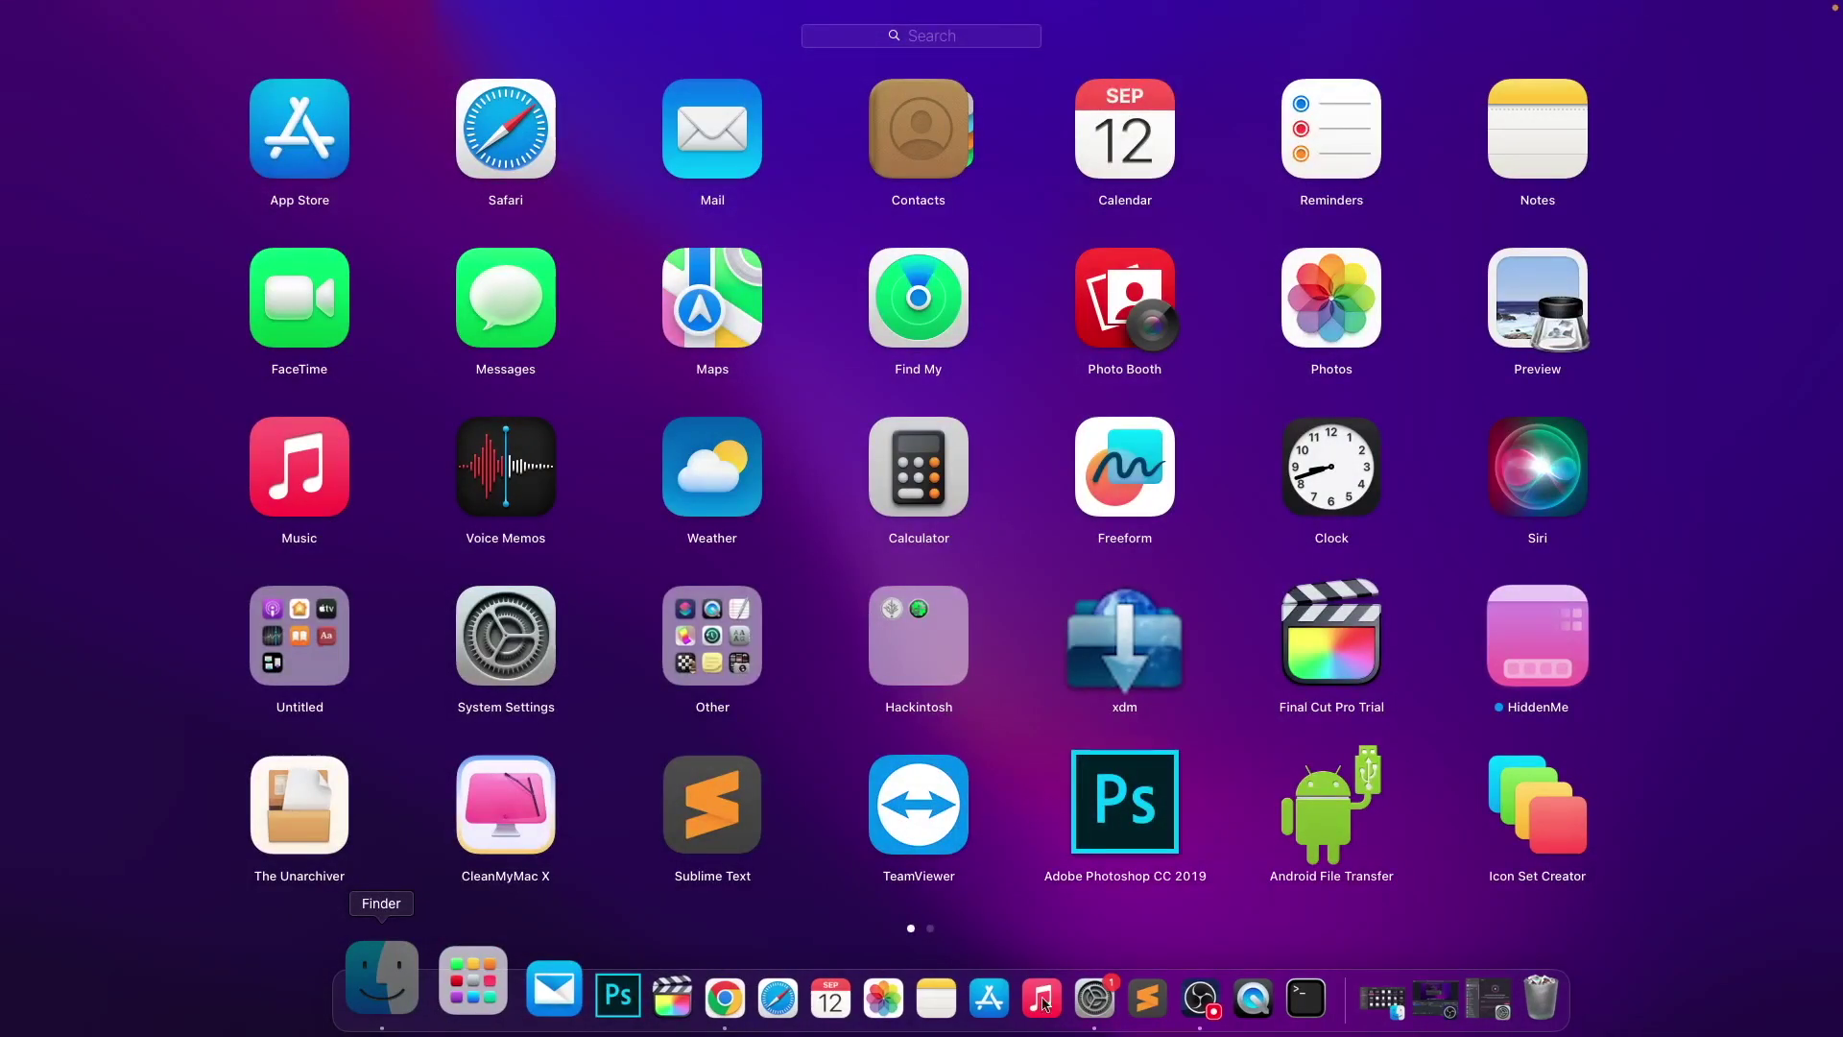
left_click(1104, 990)
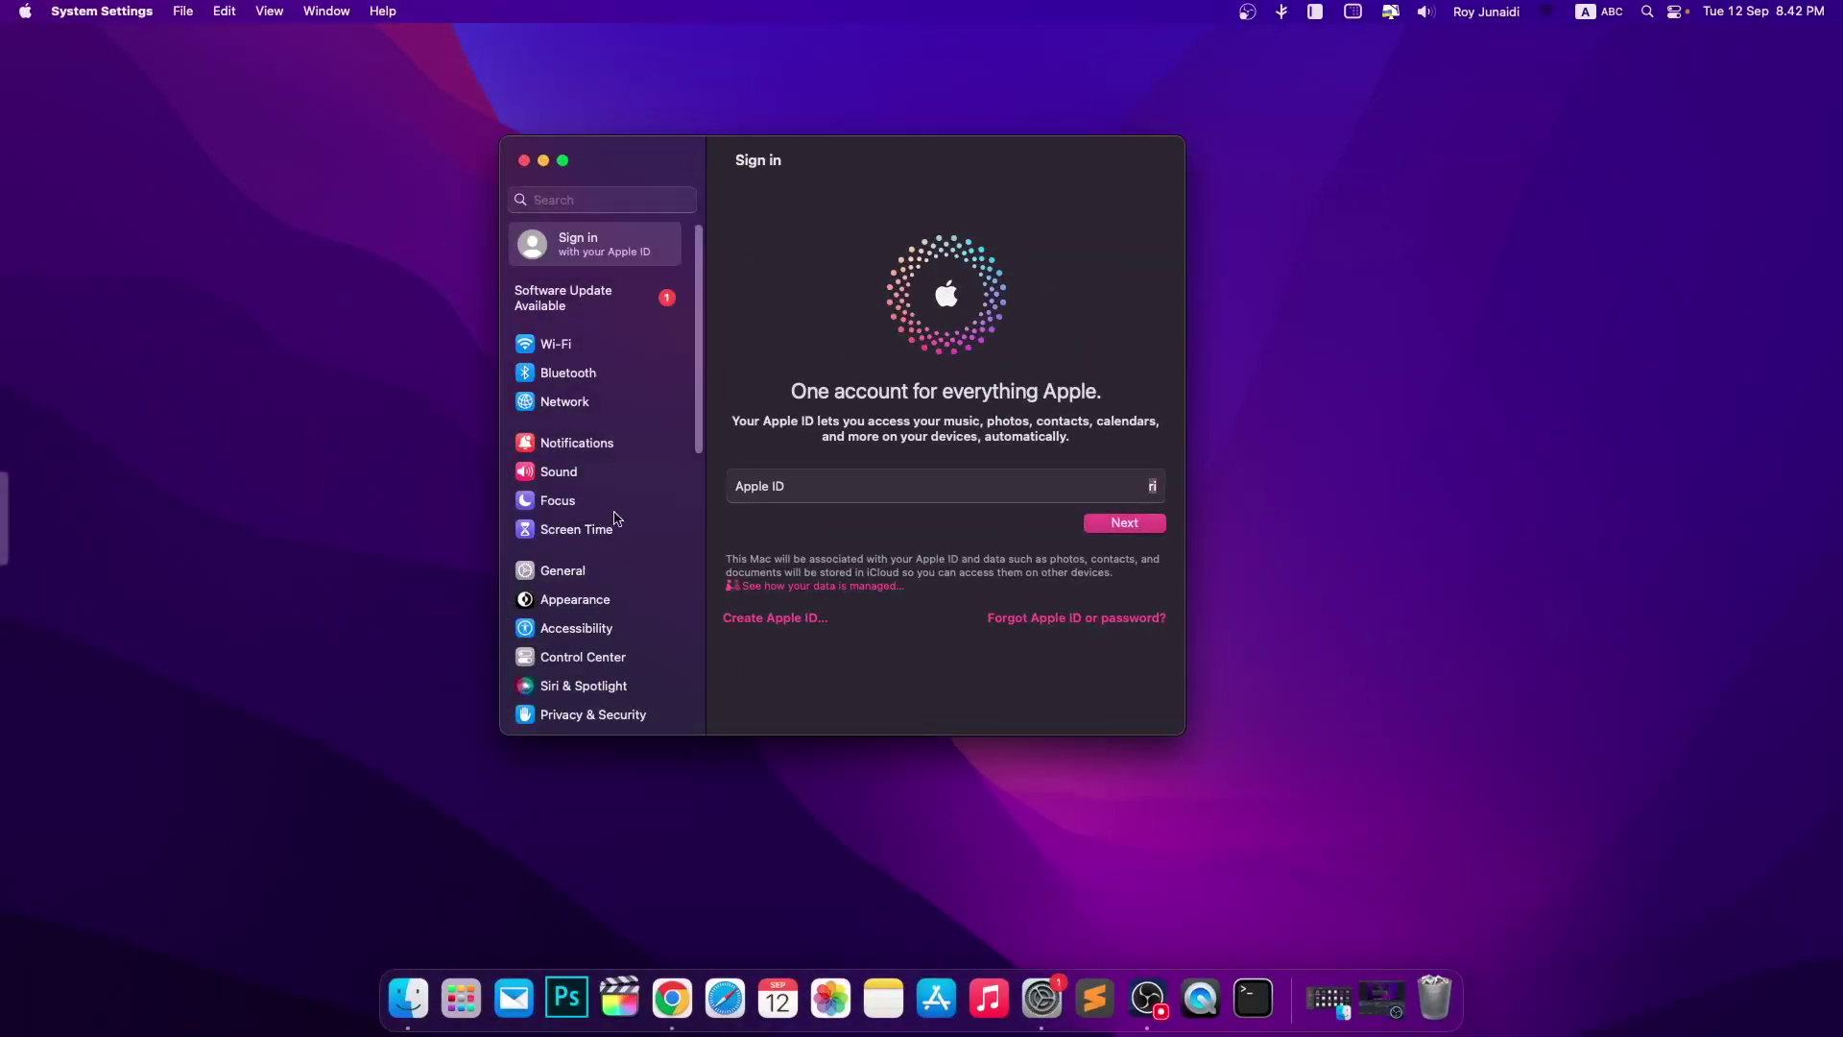
left_click(624, 198)
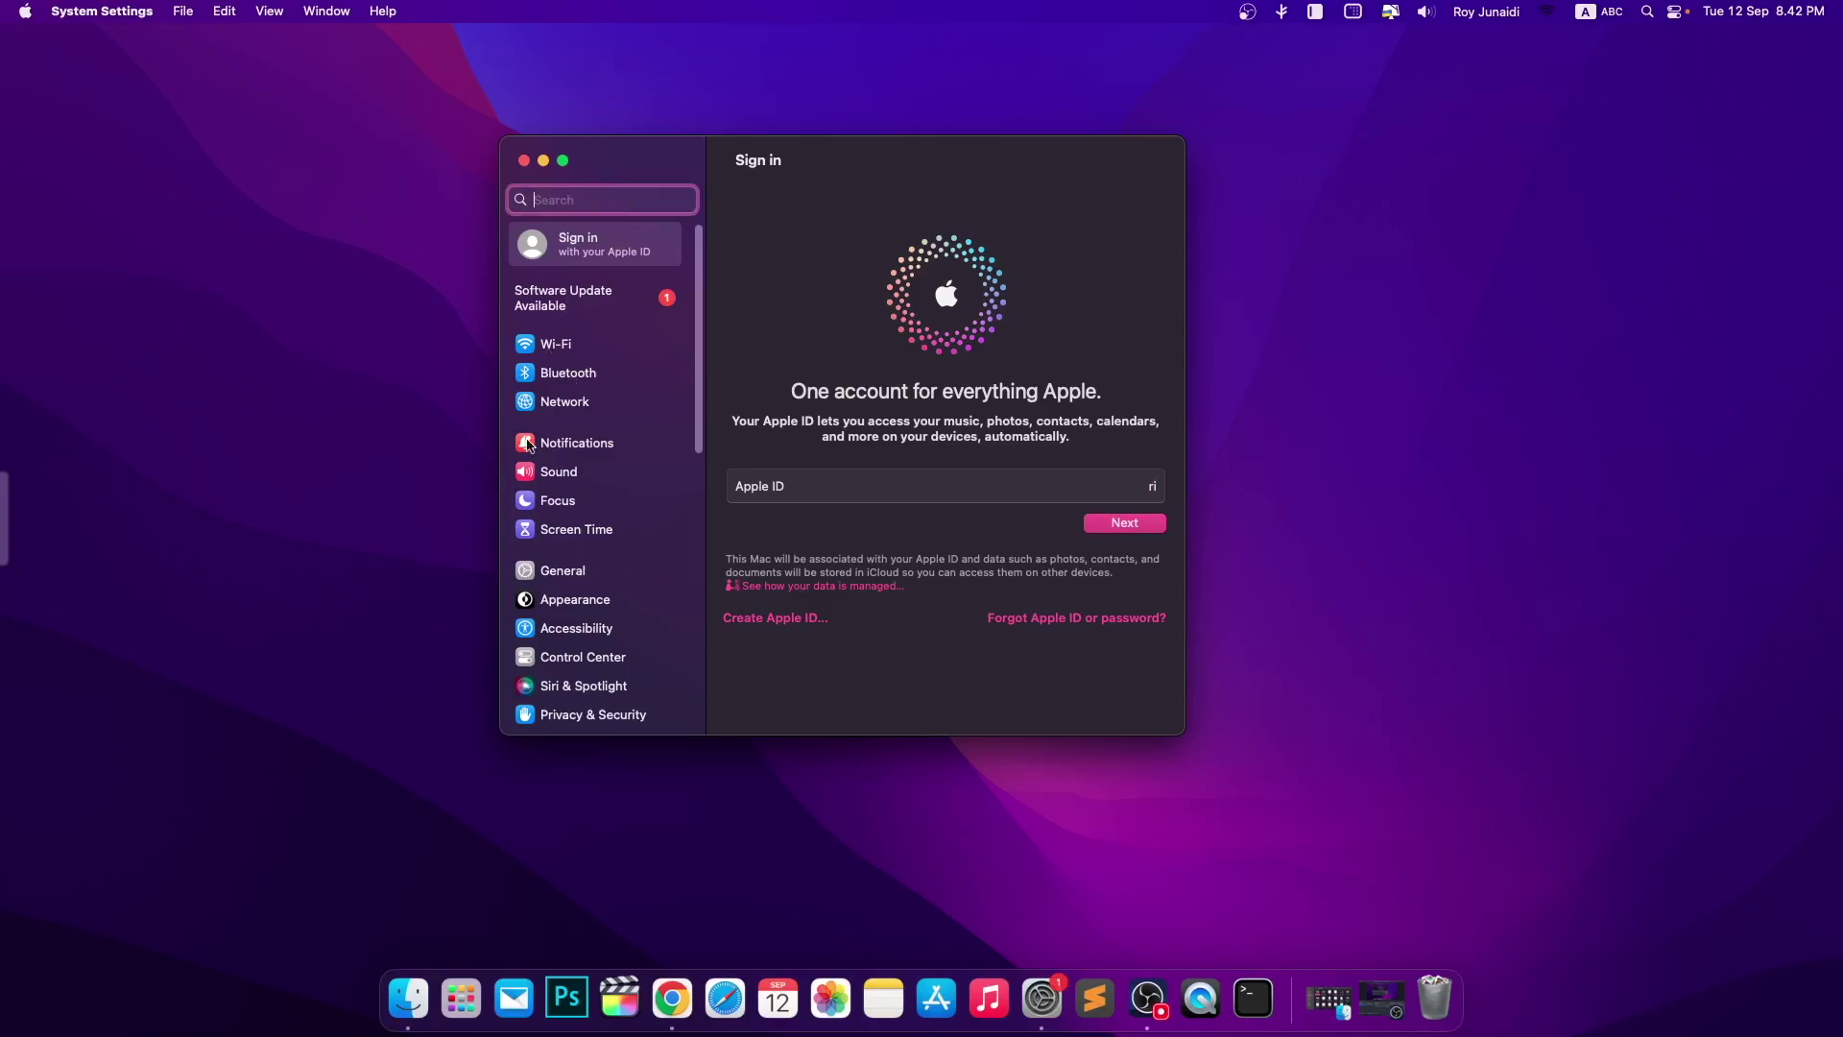
scroll(573, 658, "down", 5)
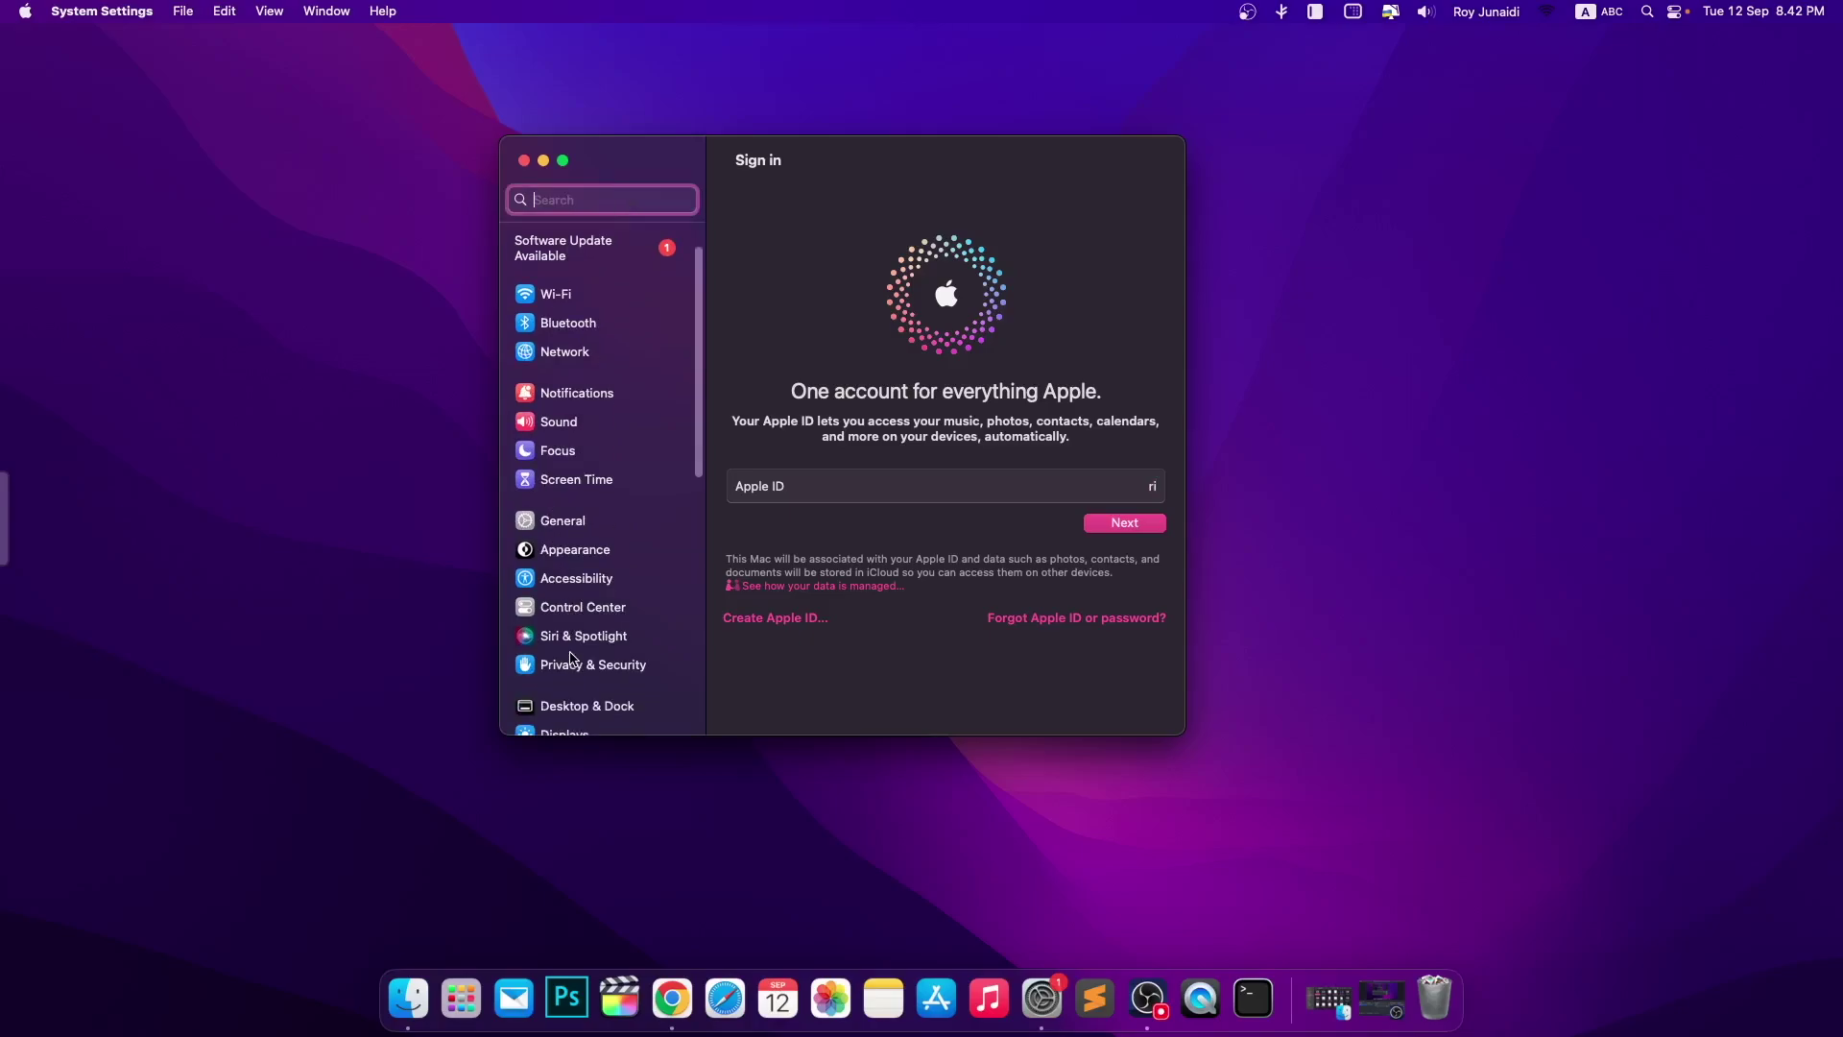
scroll(592, 506, "up", 5)
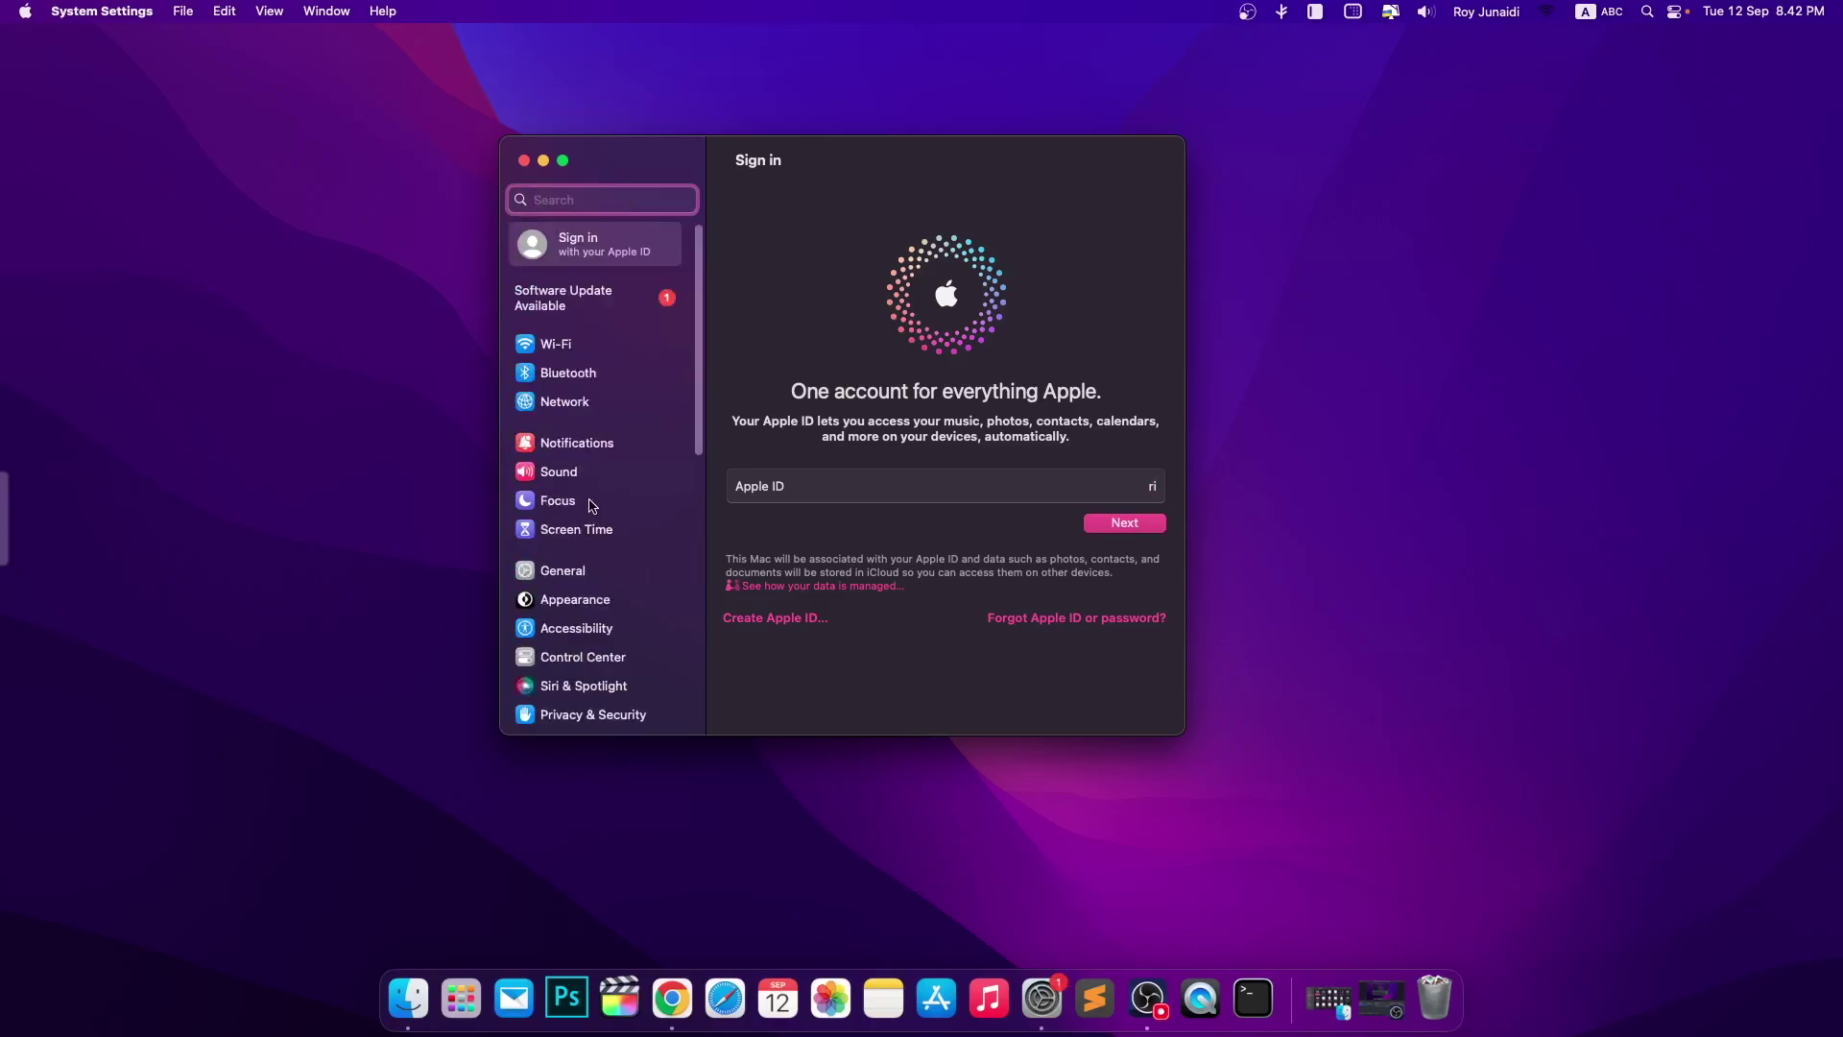
left_click(566, 593)
left_click(568, 574)
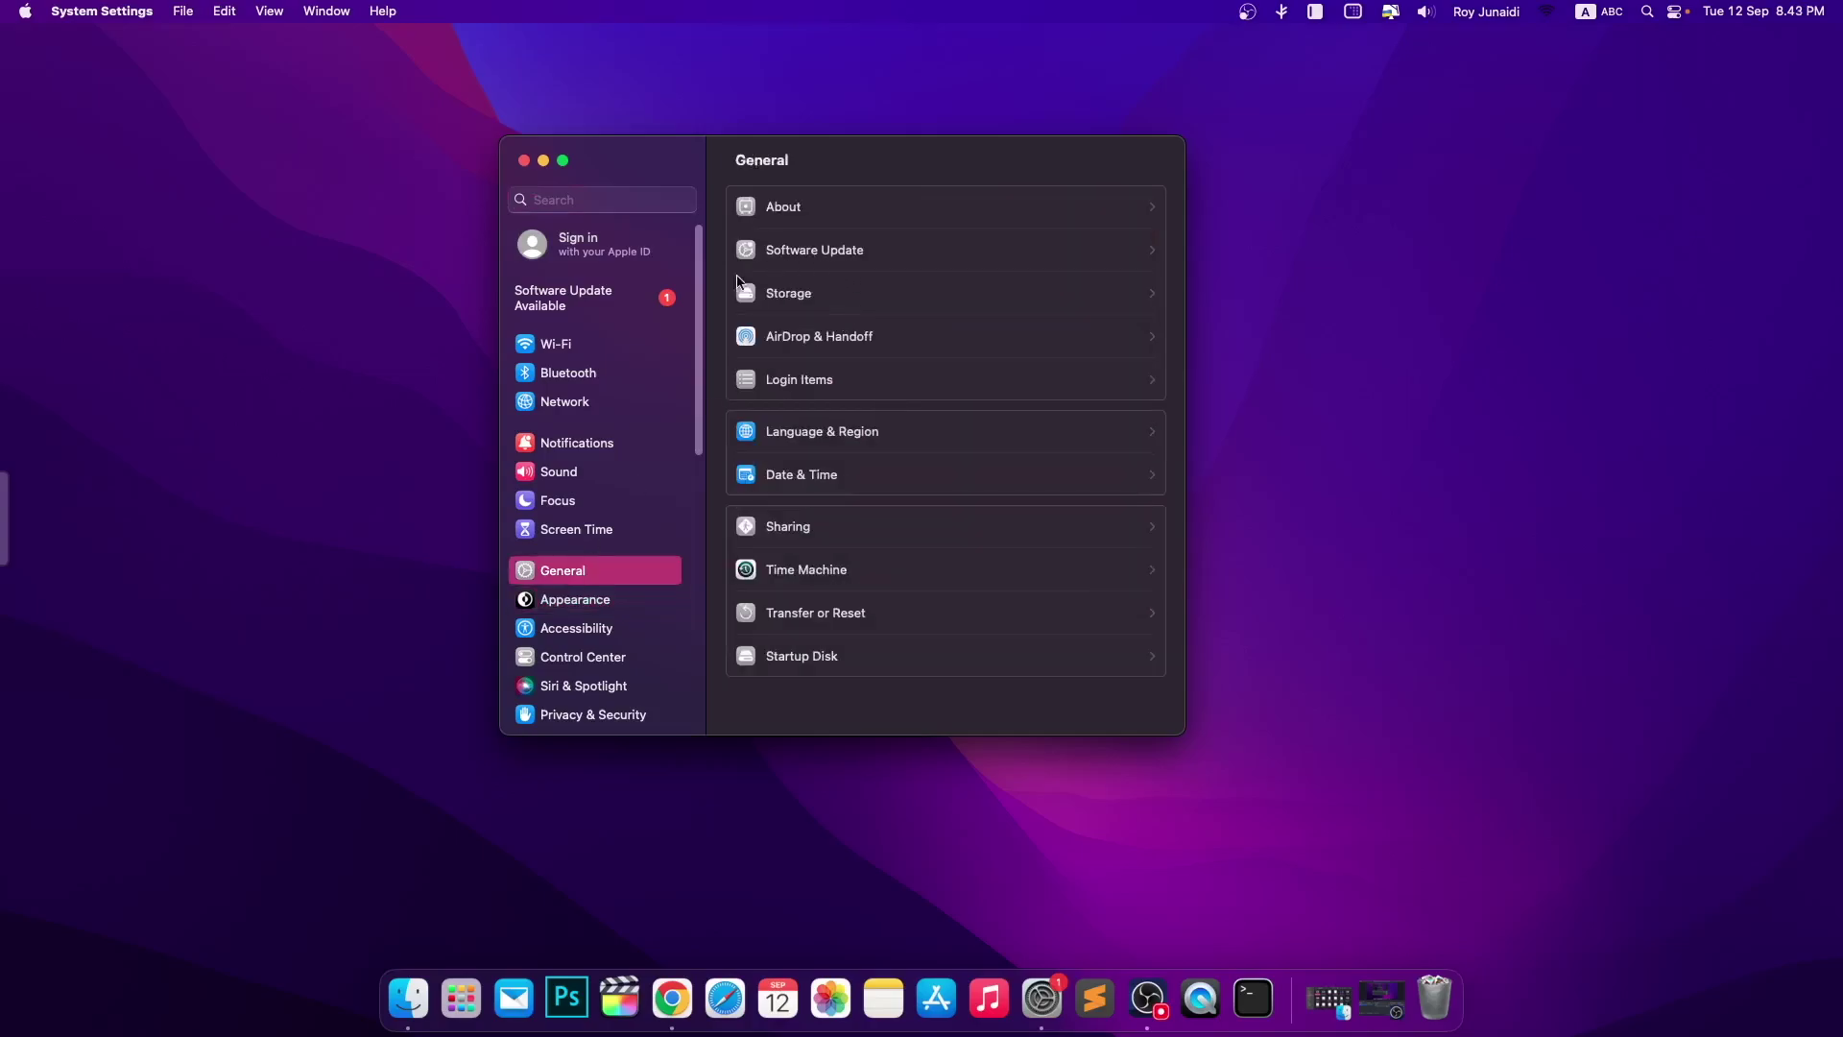
- Search settings for 'user' and open Users & Groups
left_click(617, 200)
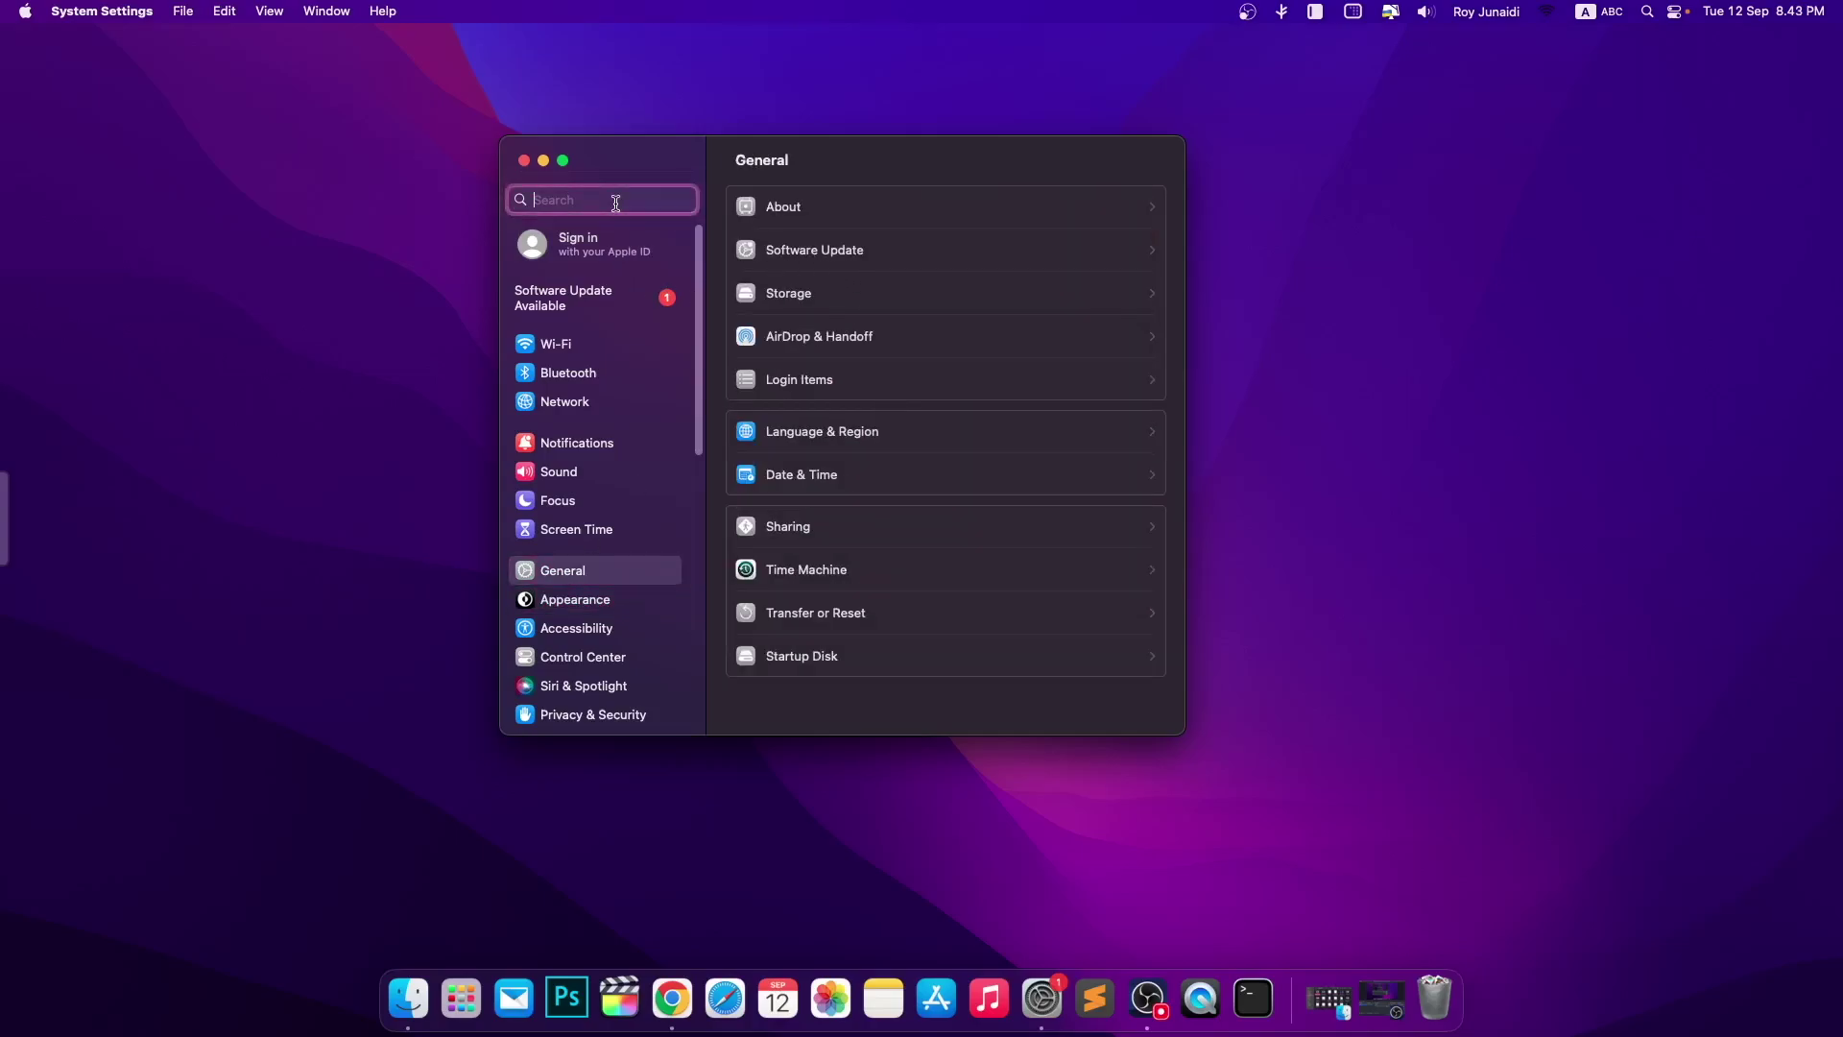
type("user")
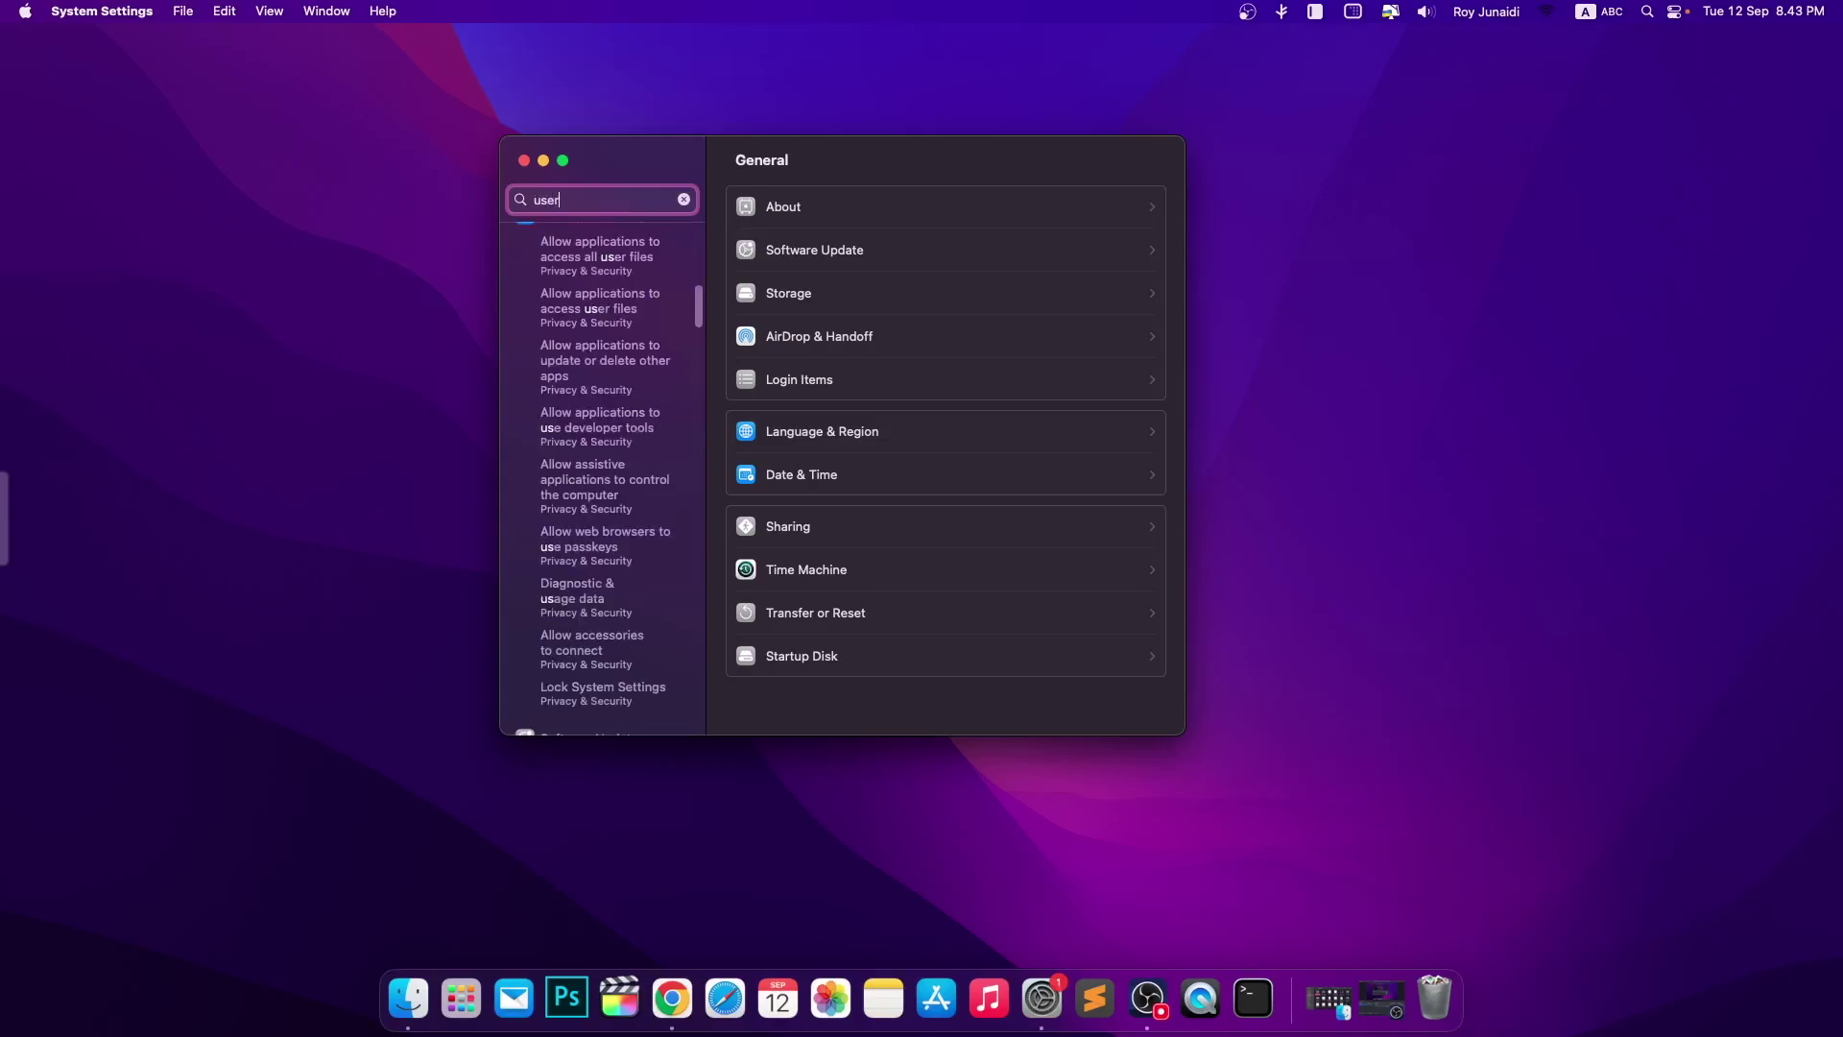
left_click(616, 247)
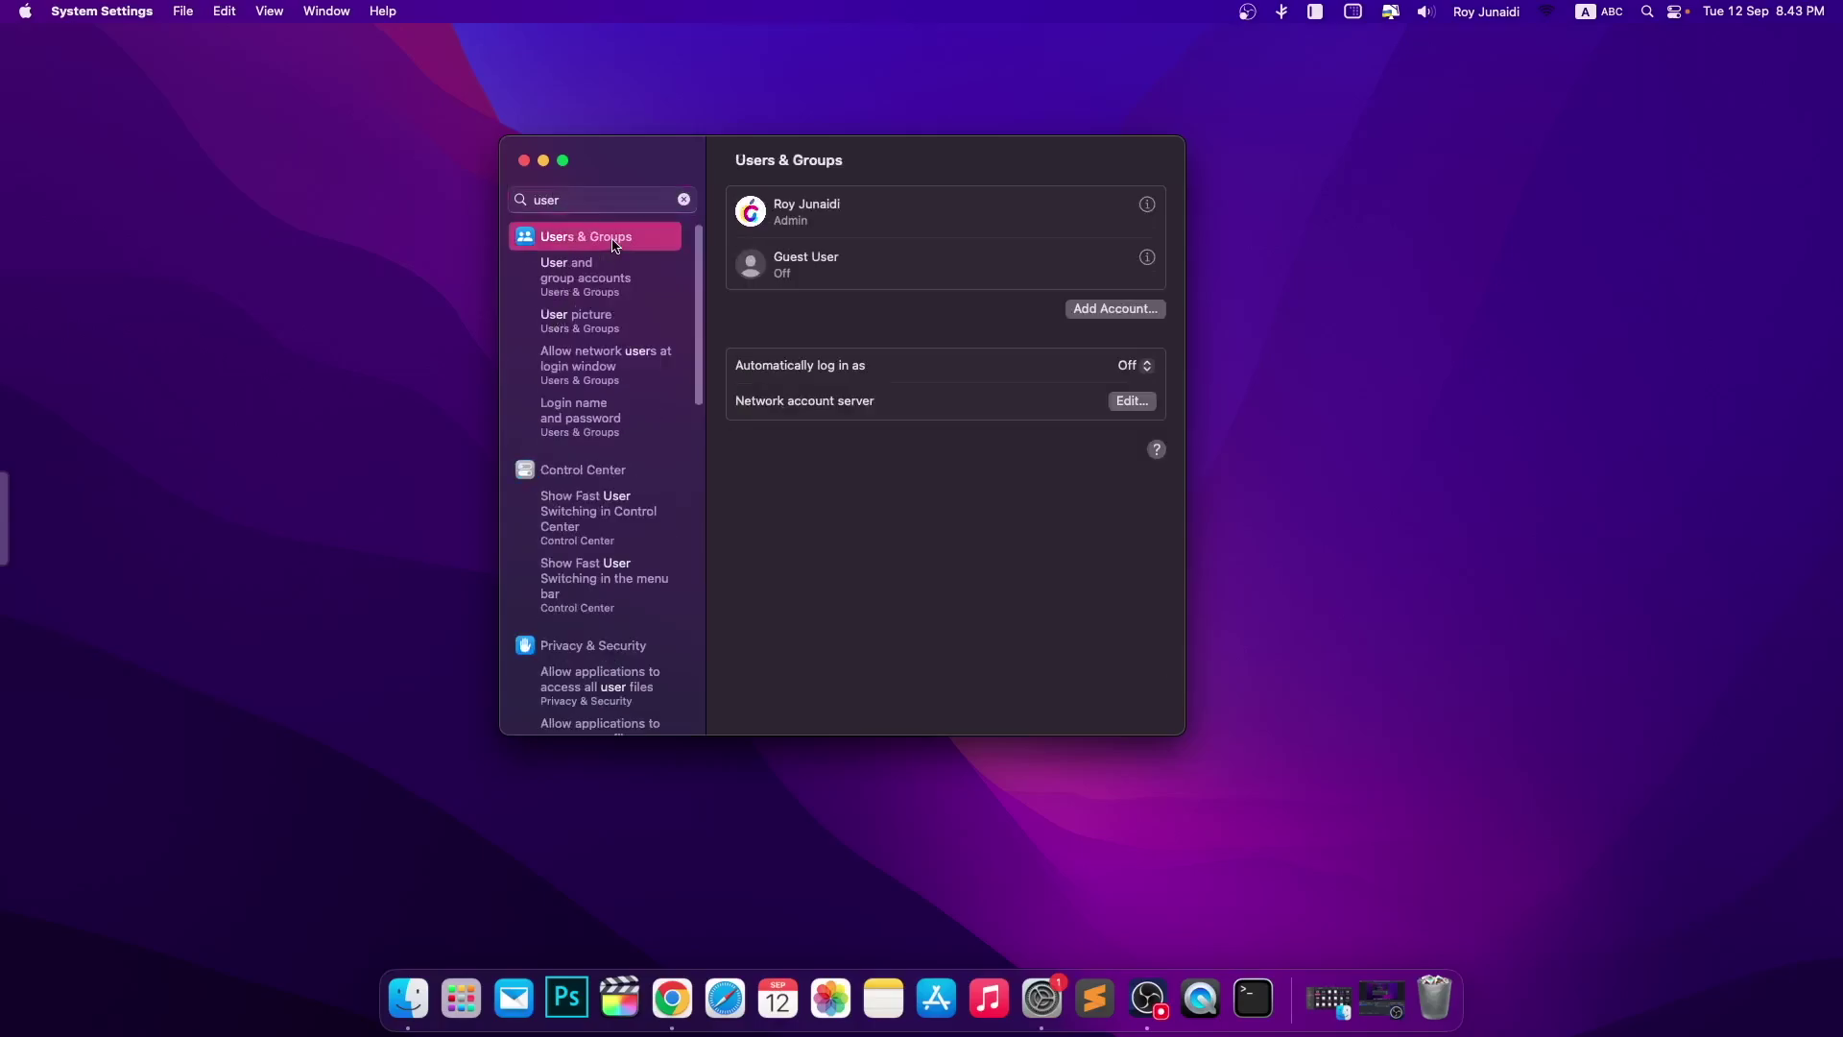
- Unlock with the admin password and create standard user 'icloud' with a confirmed password
left_click(1112, 311)
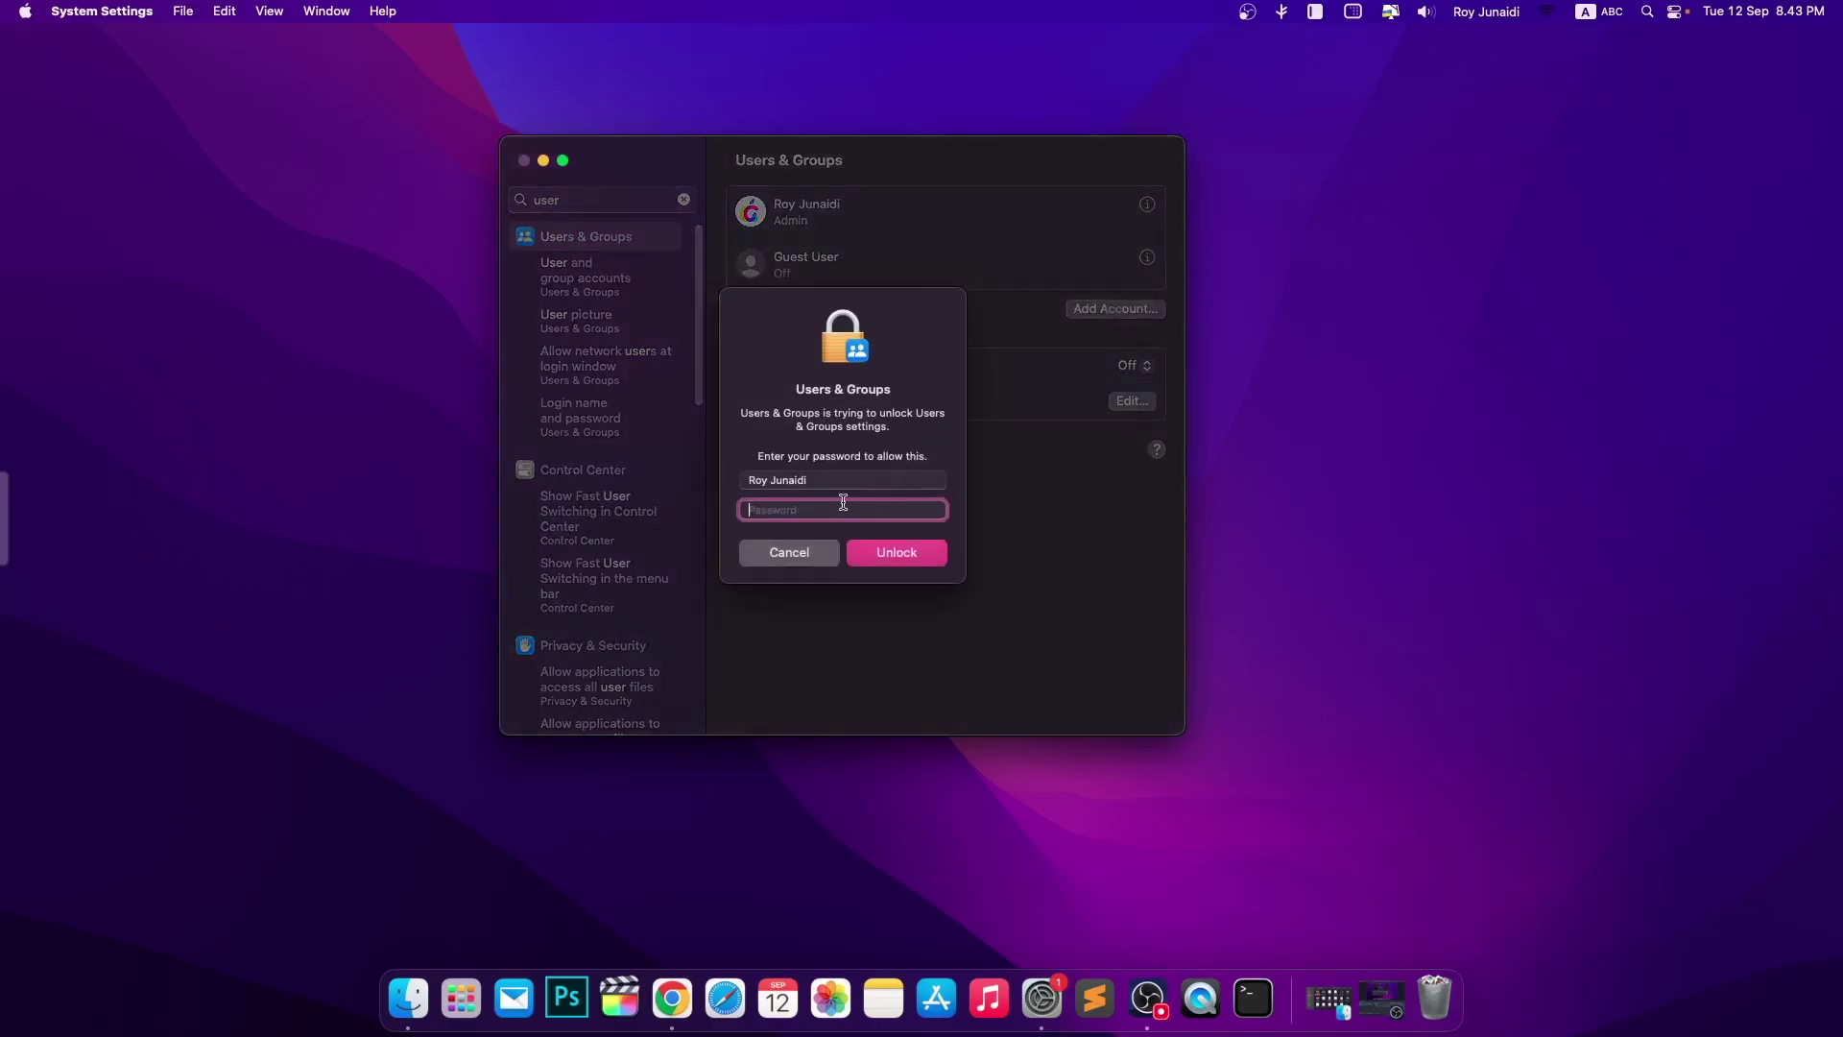
type("•••••••••")
left_click(897, 554)
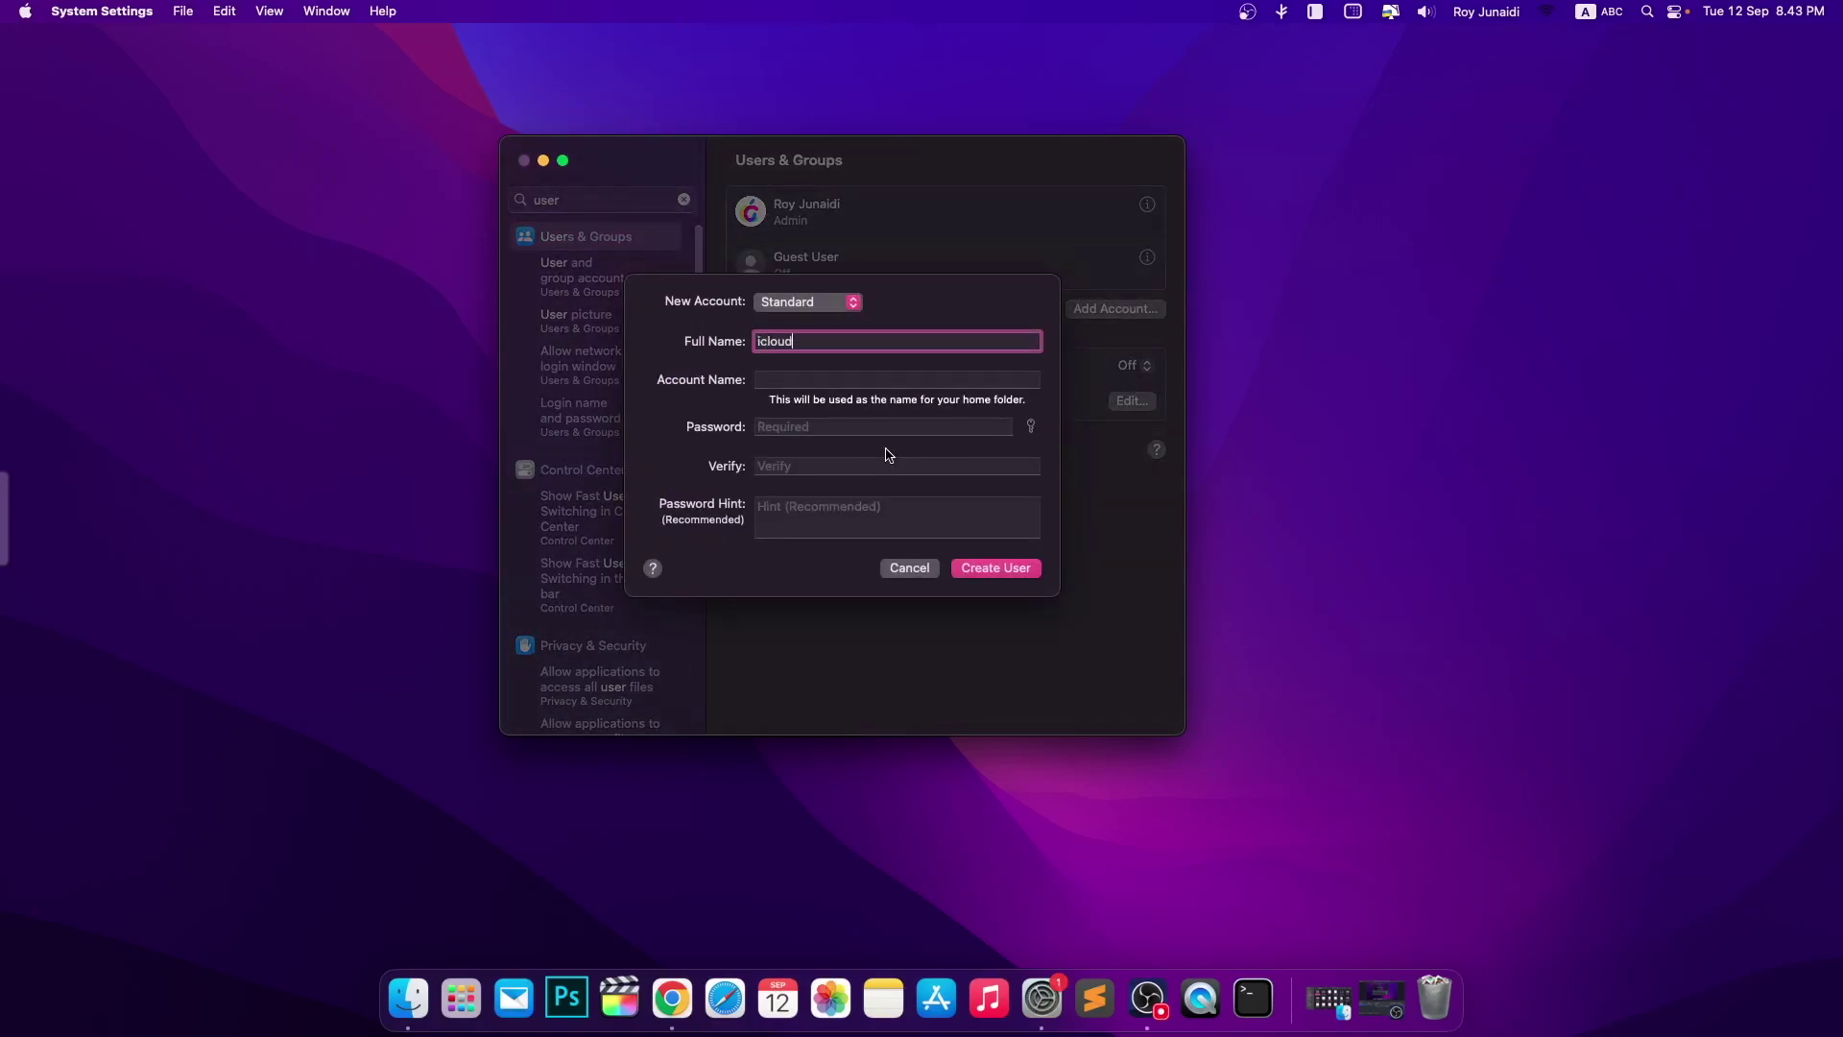
left_click(1024, 576)
left_click(907, 524)
left_click(811, 467)
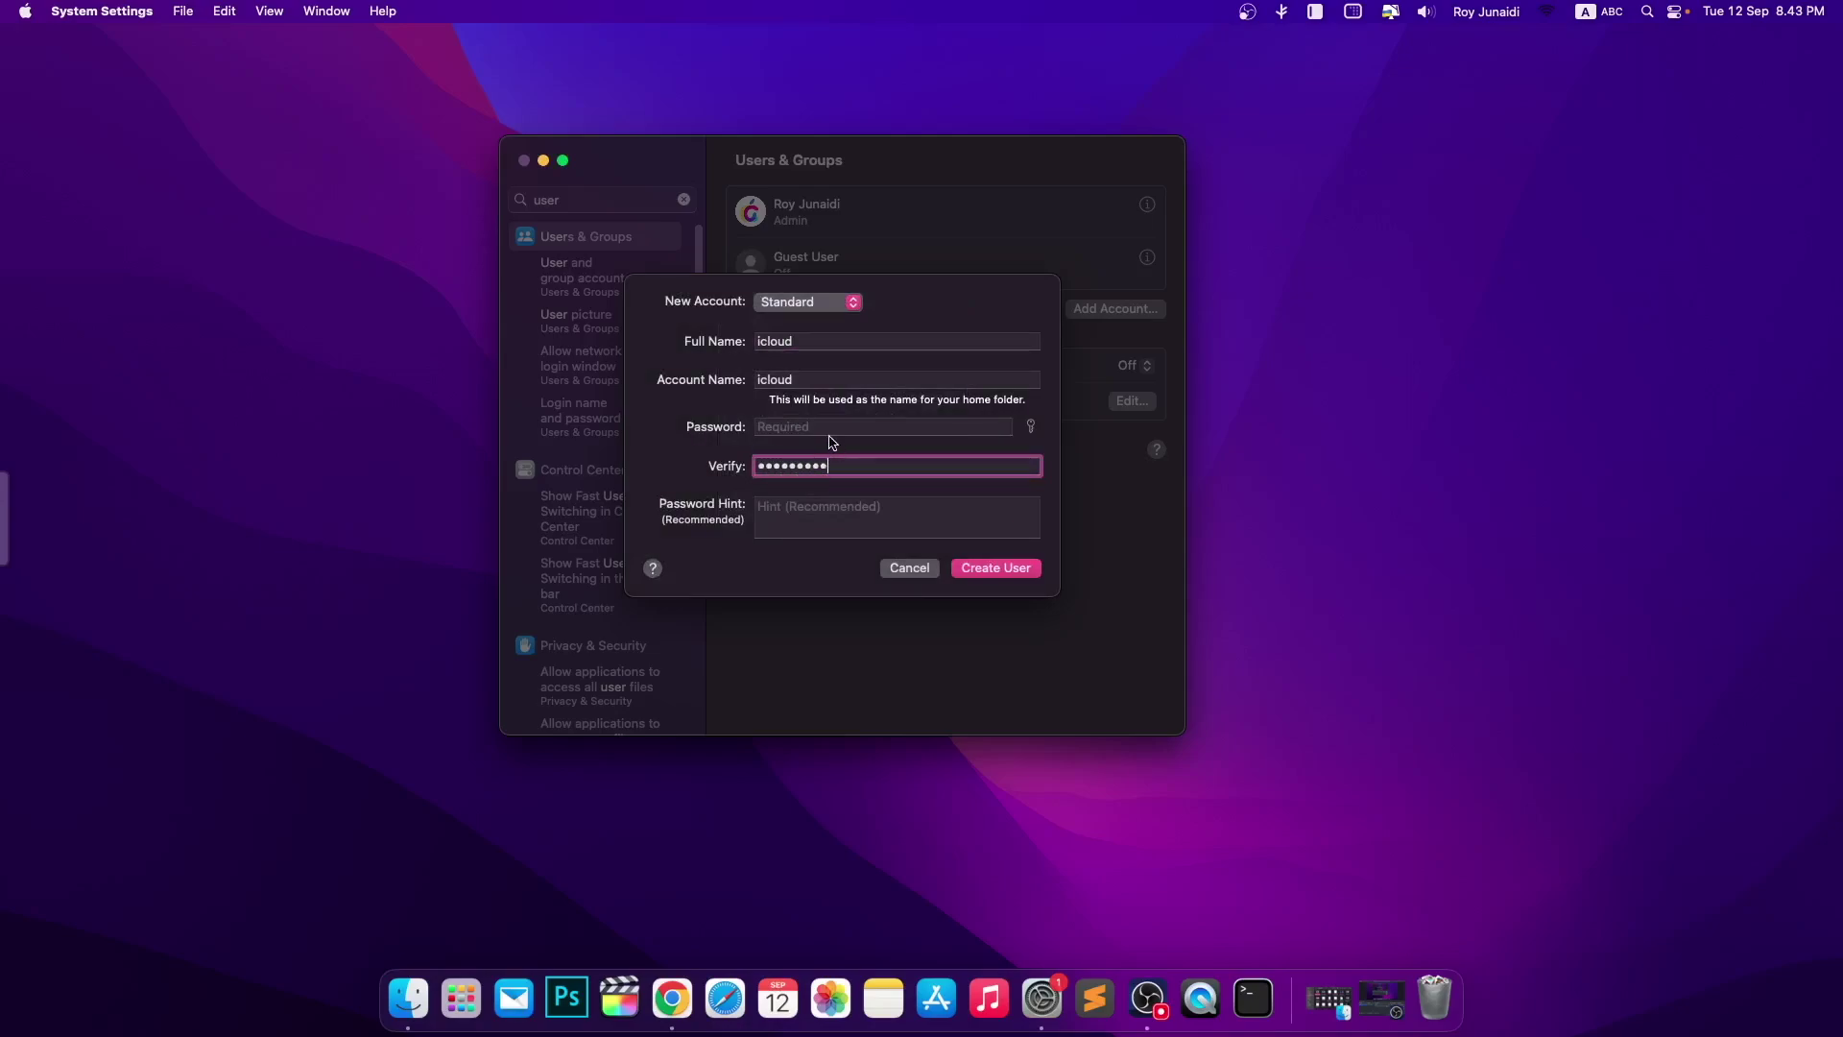
left_click(817, 423)
type("•")
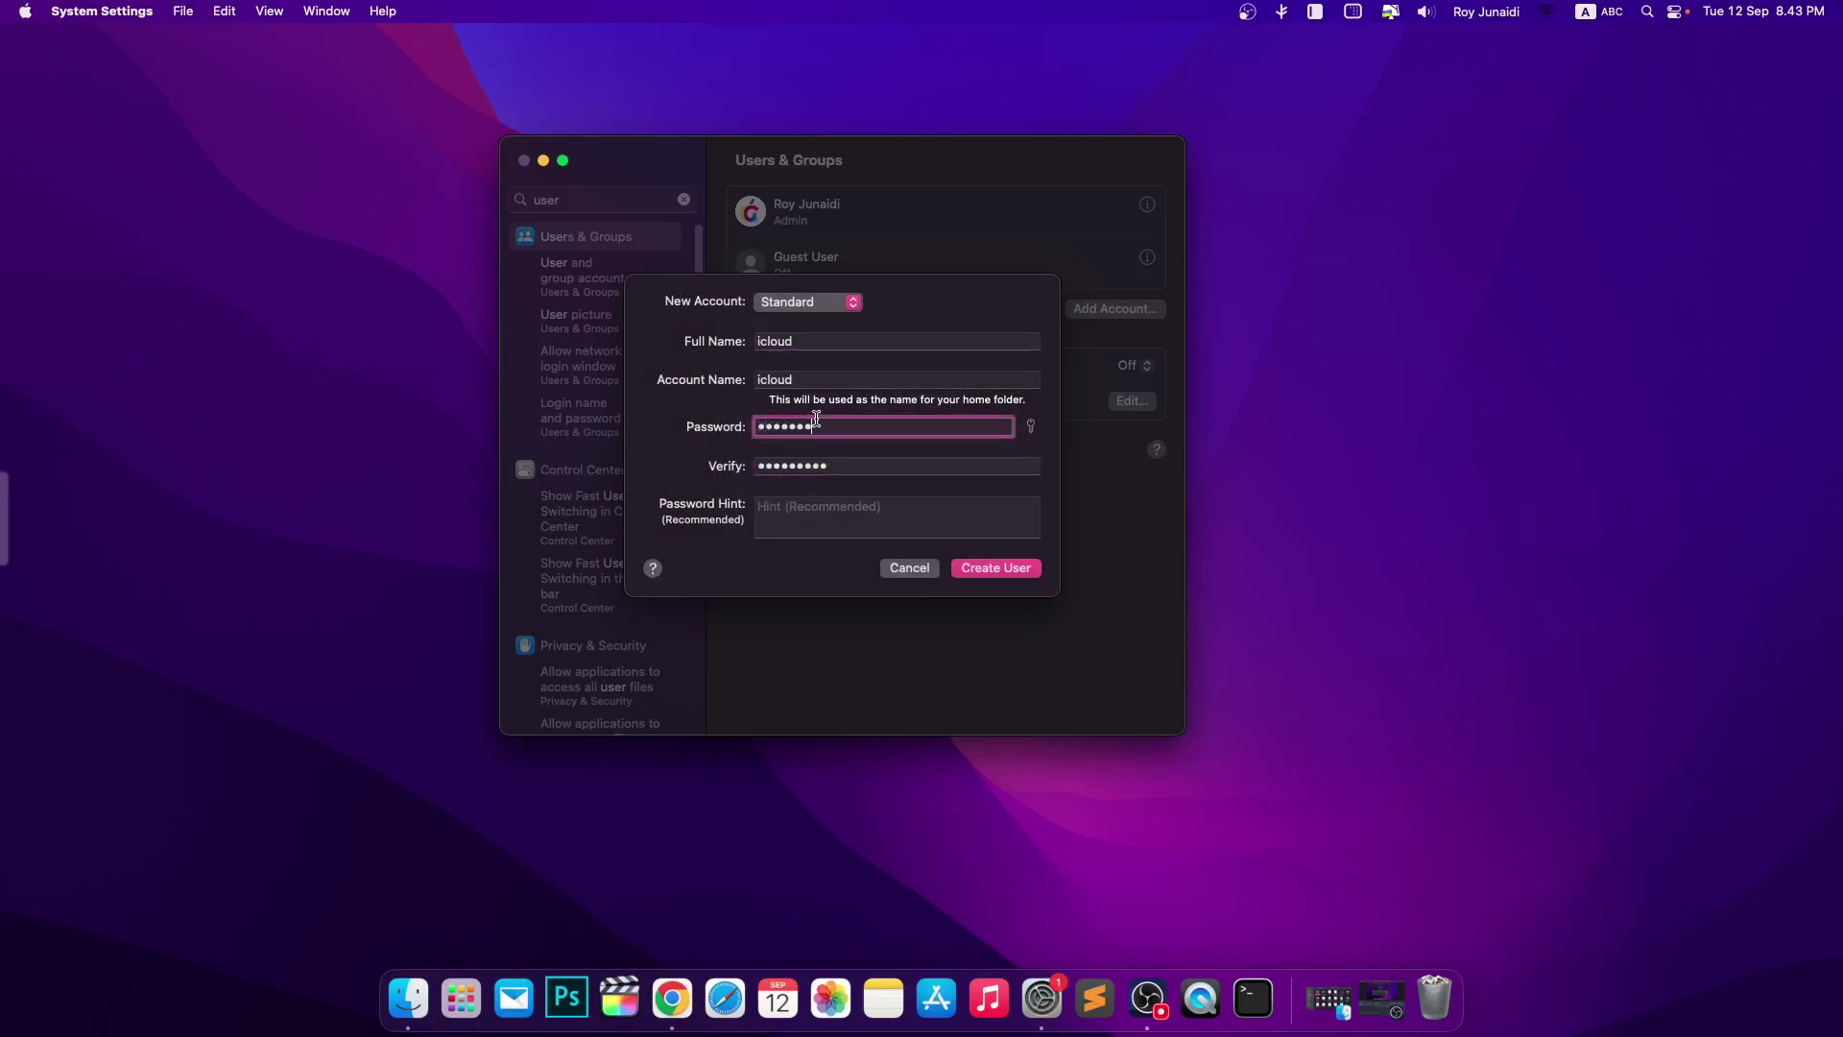
left_click(989, 568)
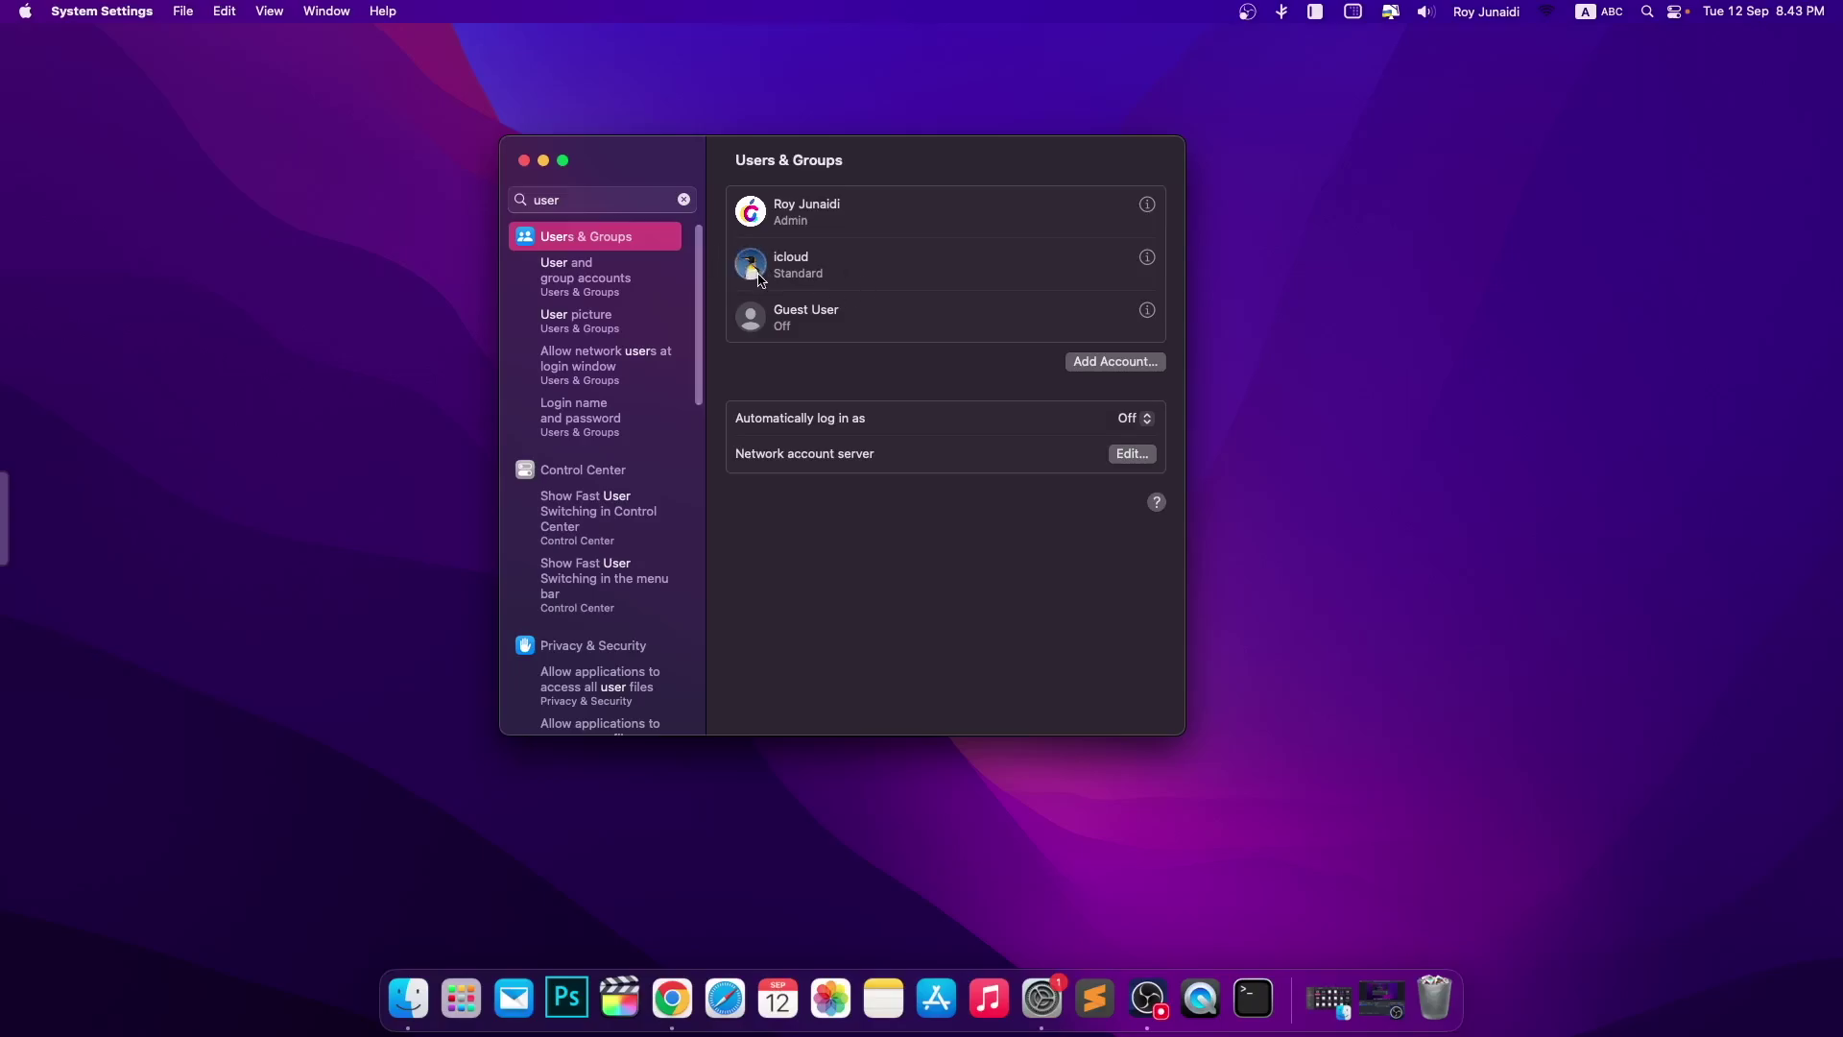
- Leave the icloud user's picture unchanged, then reopen settings at Software Update
left_click(752, 265)
left_click(985, 680)
left_click(524, 161)
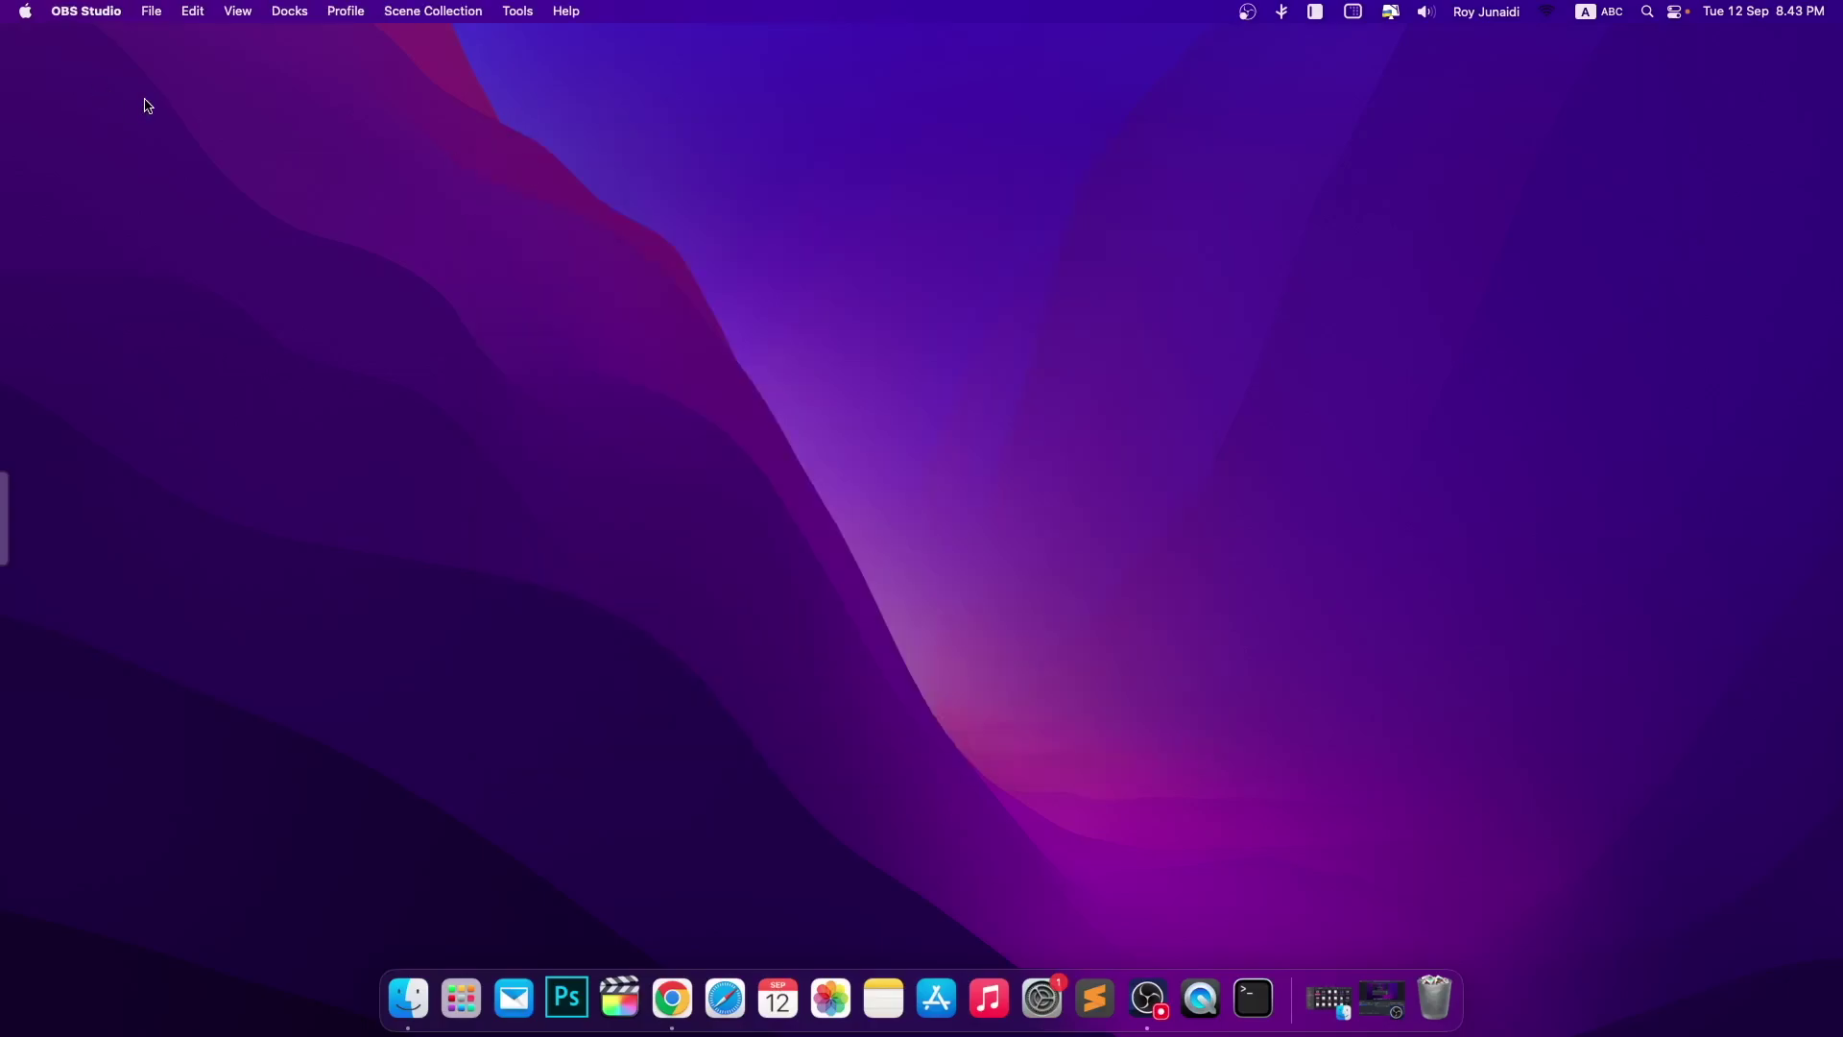
left_click(28, 9)
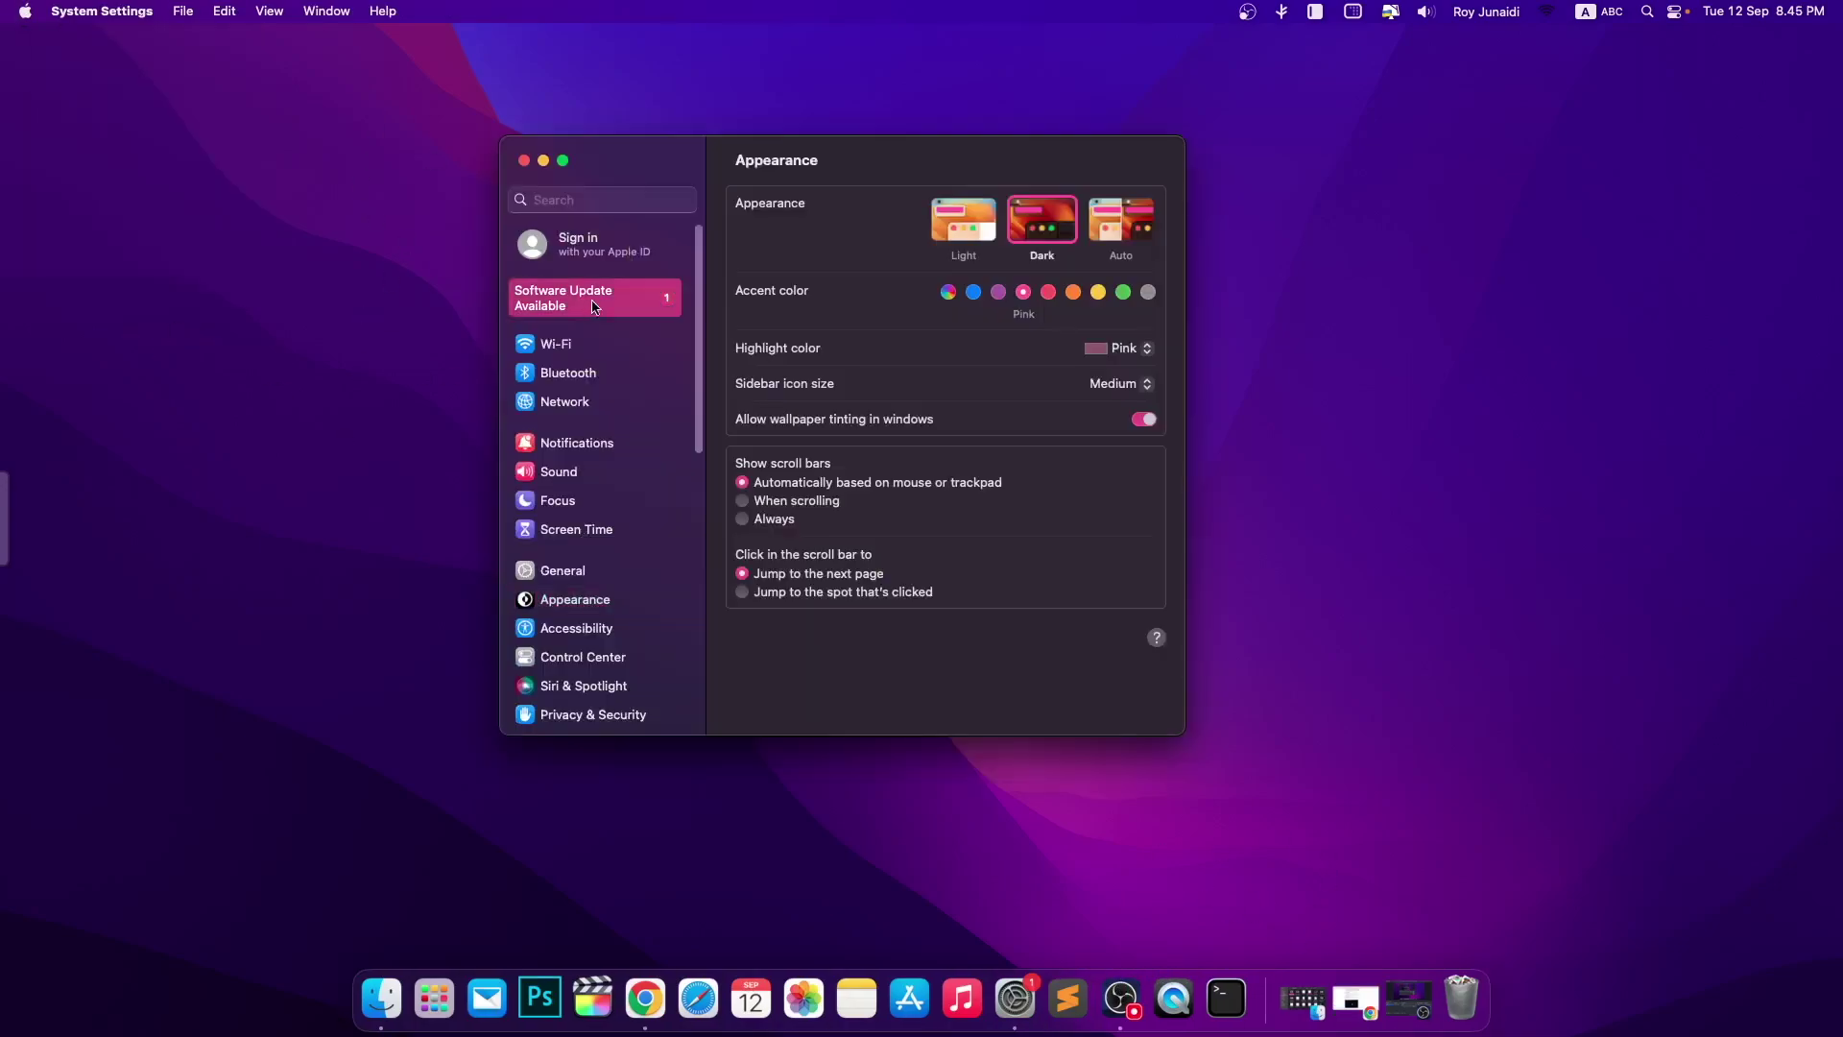
left_click(594, 307)
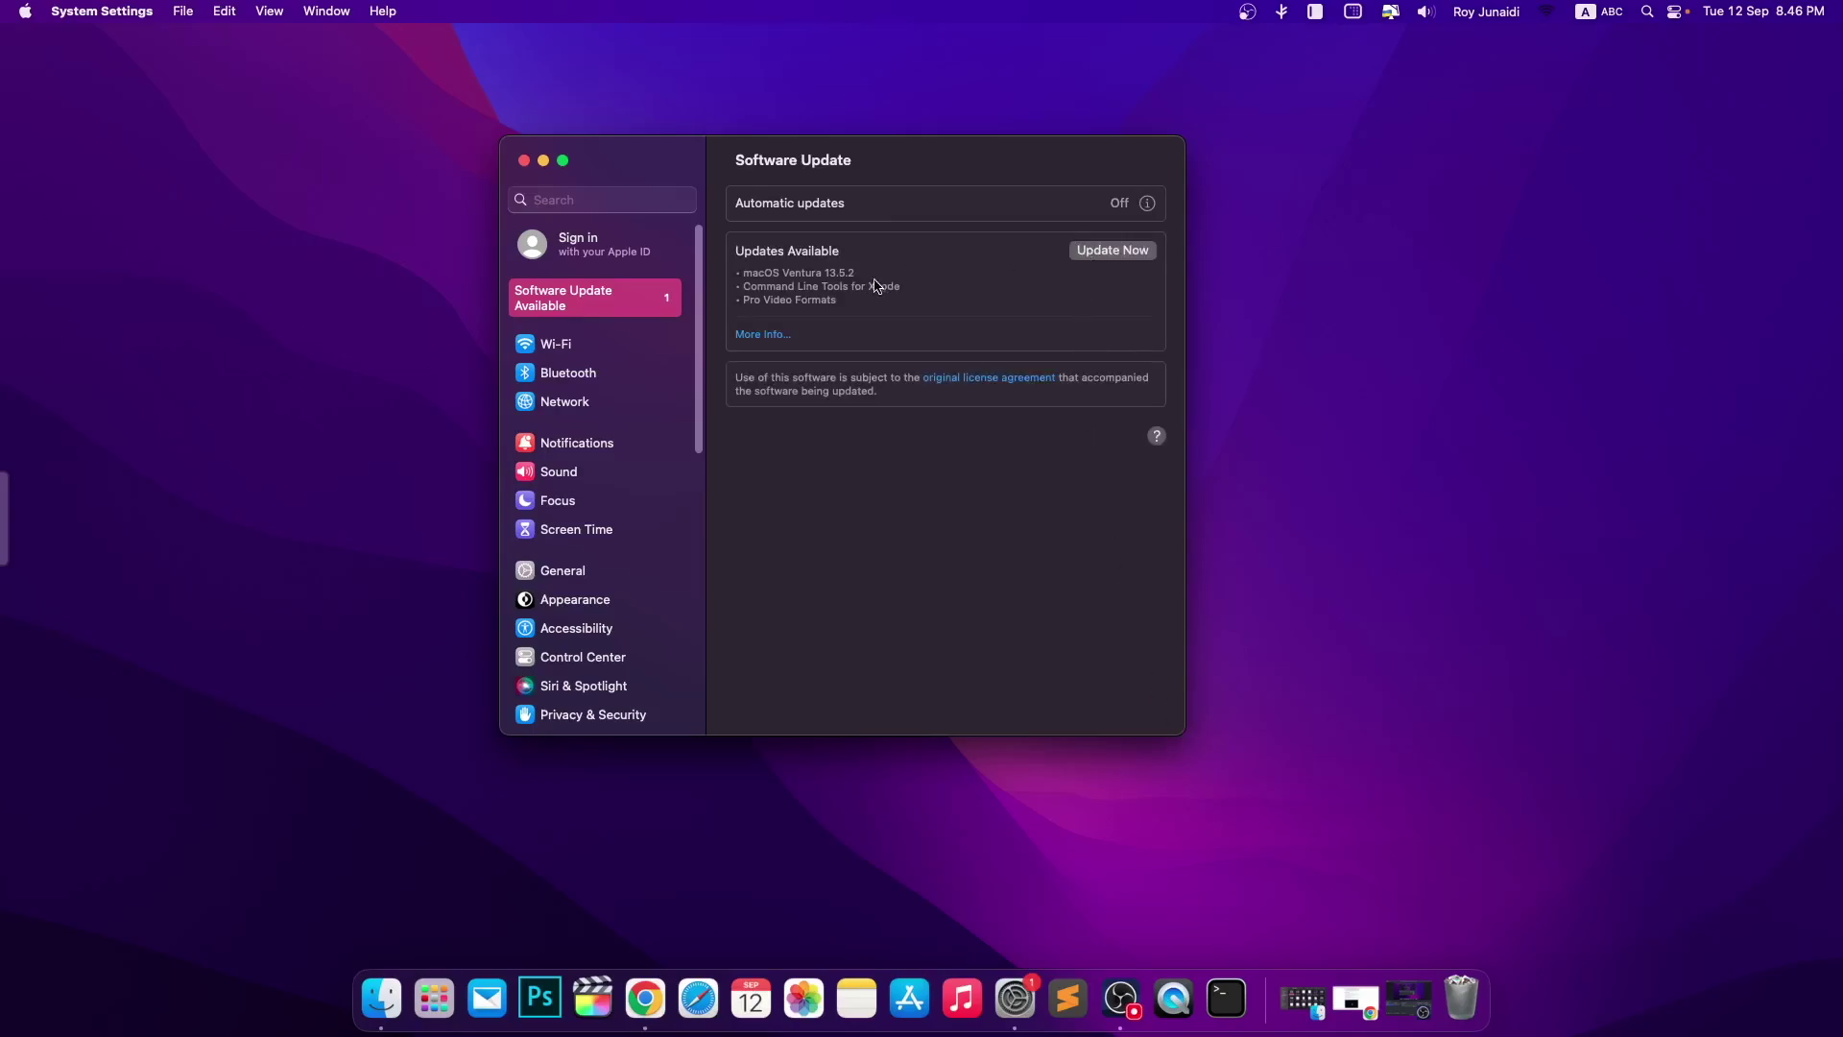
- Agree to the macOS Ventura license and start downloading the 1.17 GB of updates
left_click(1135, 252)
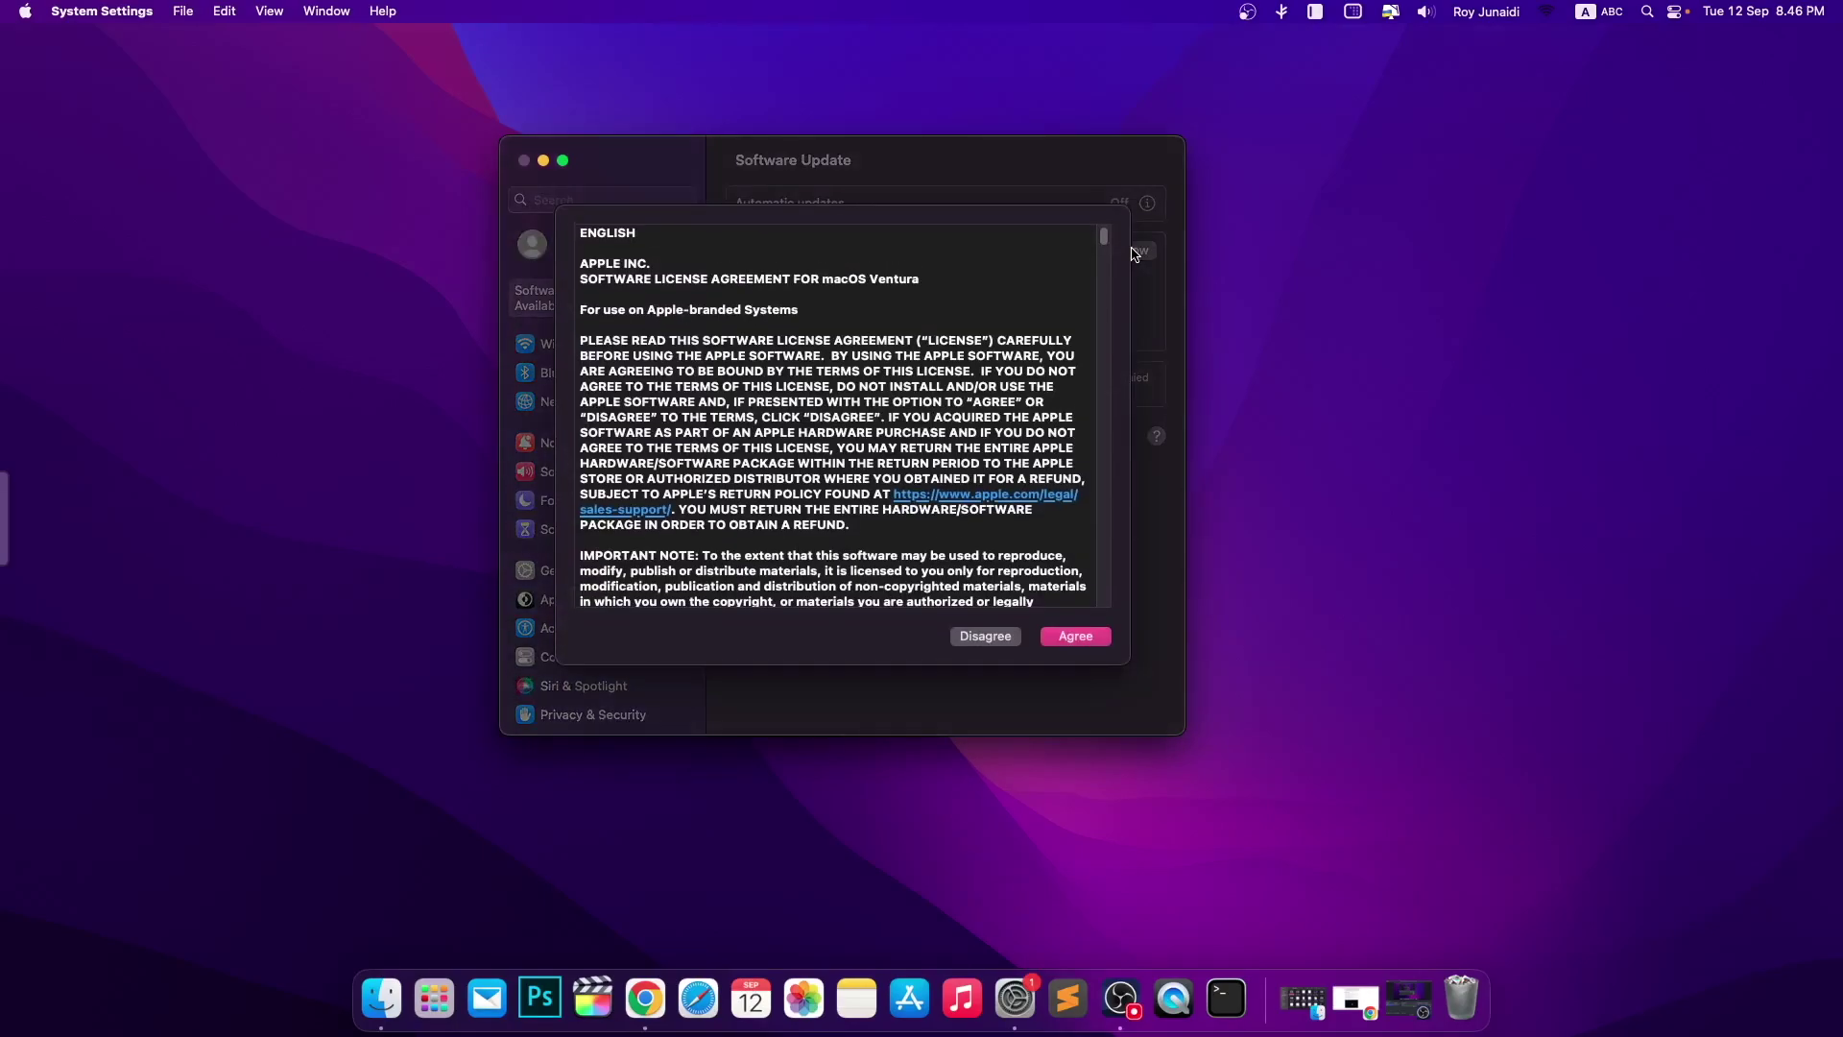
left_click(1094, 638)
left_click(1094, 639)
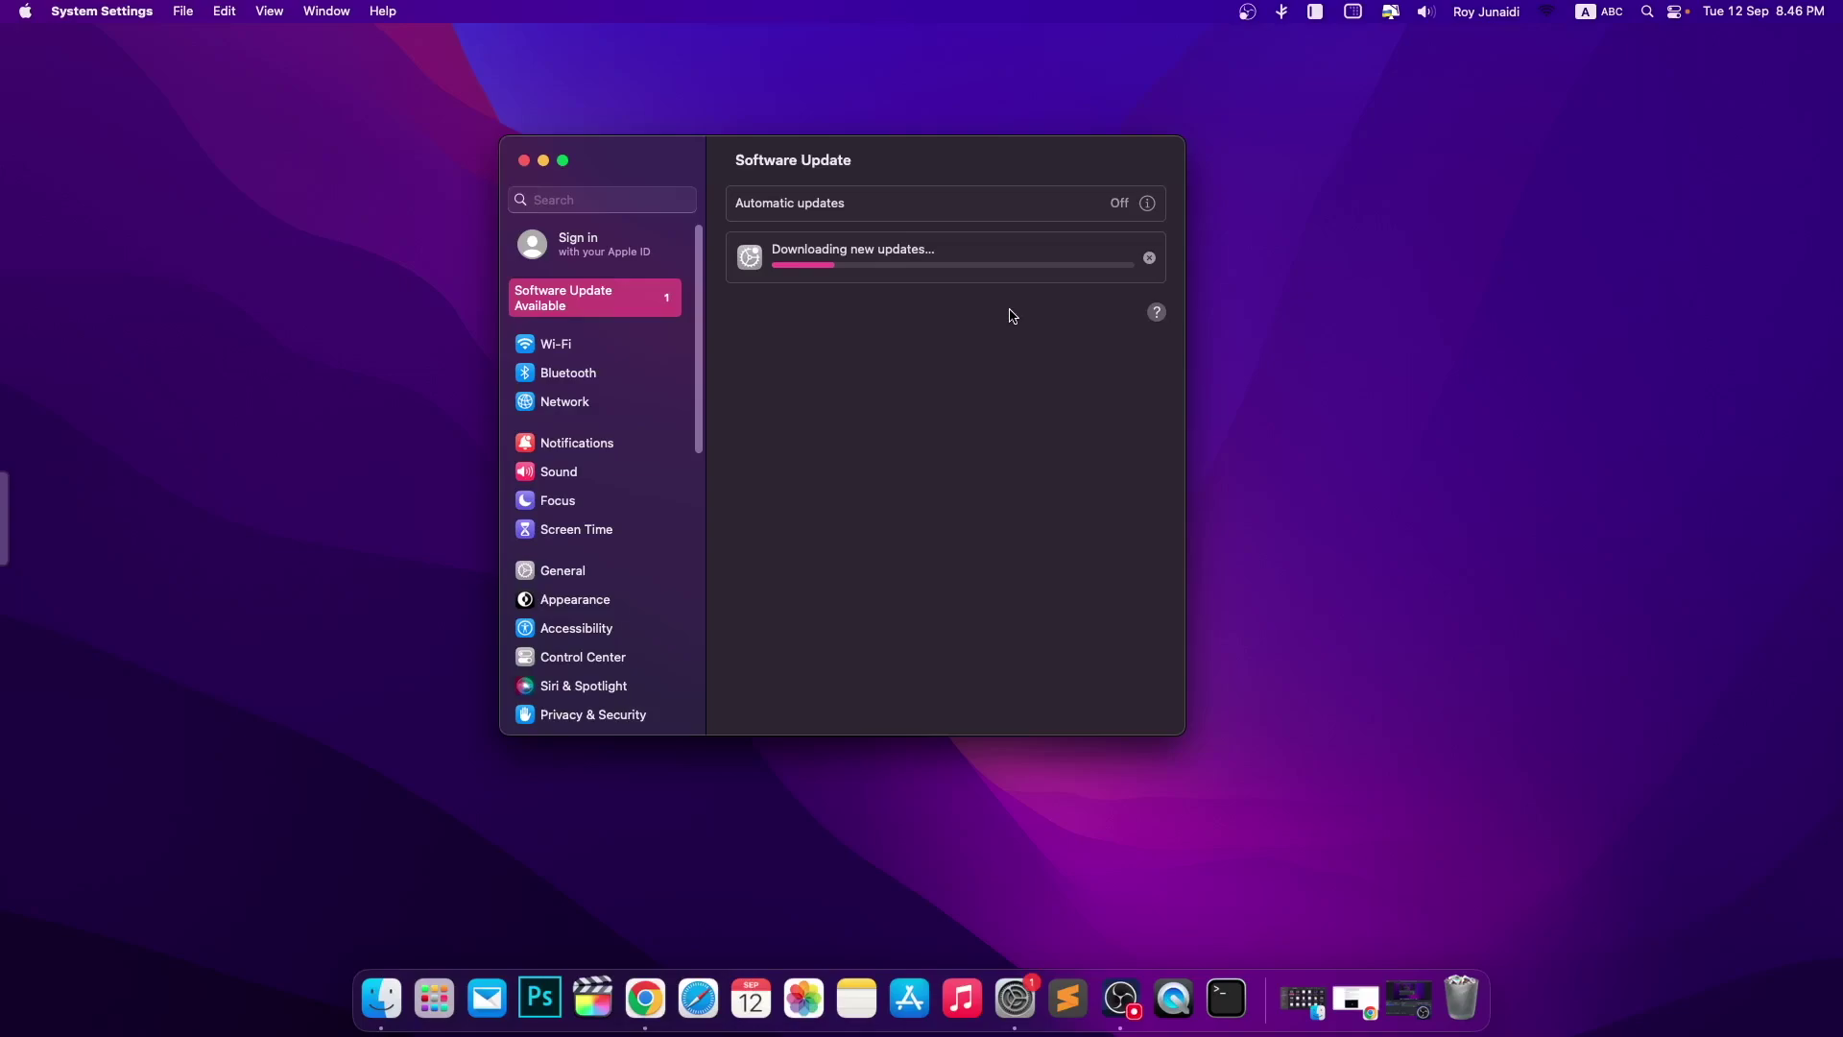
left_click(590, 262)
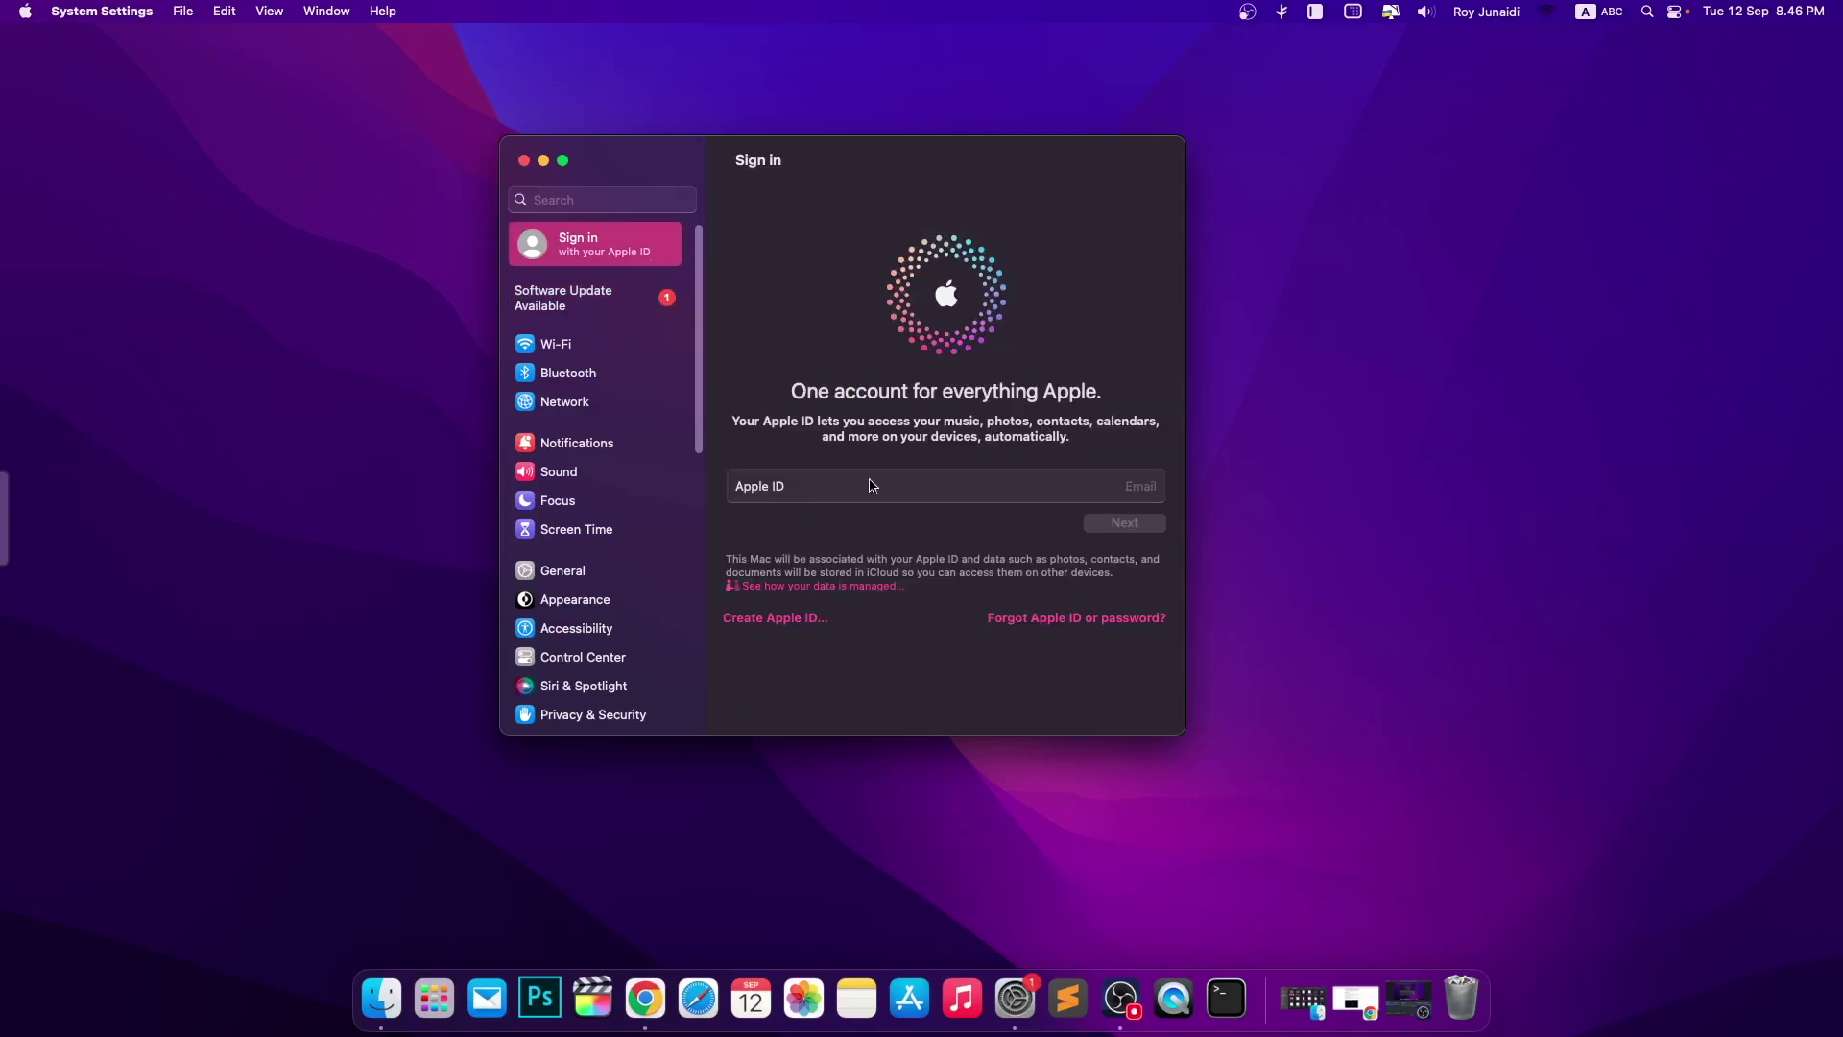
left_click(624, 291)
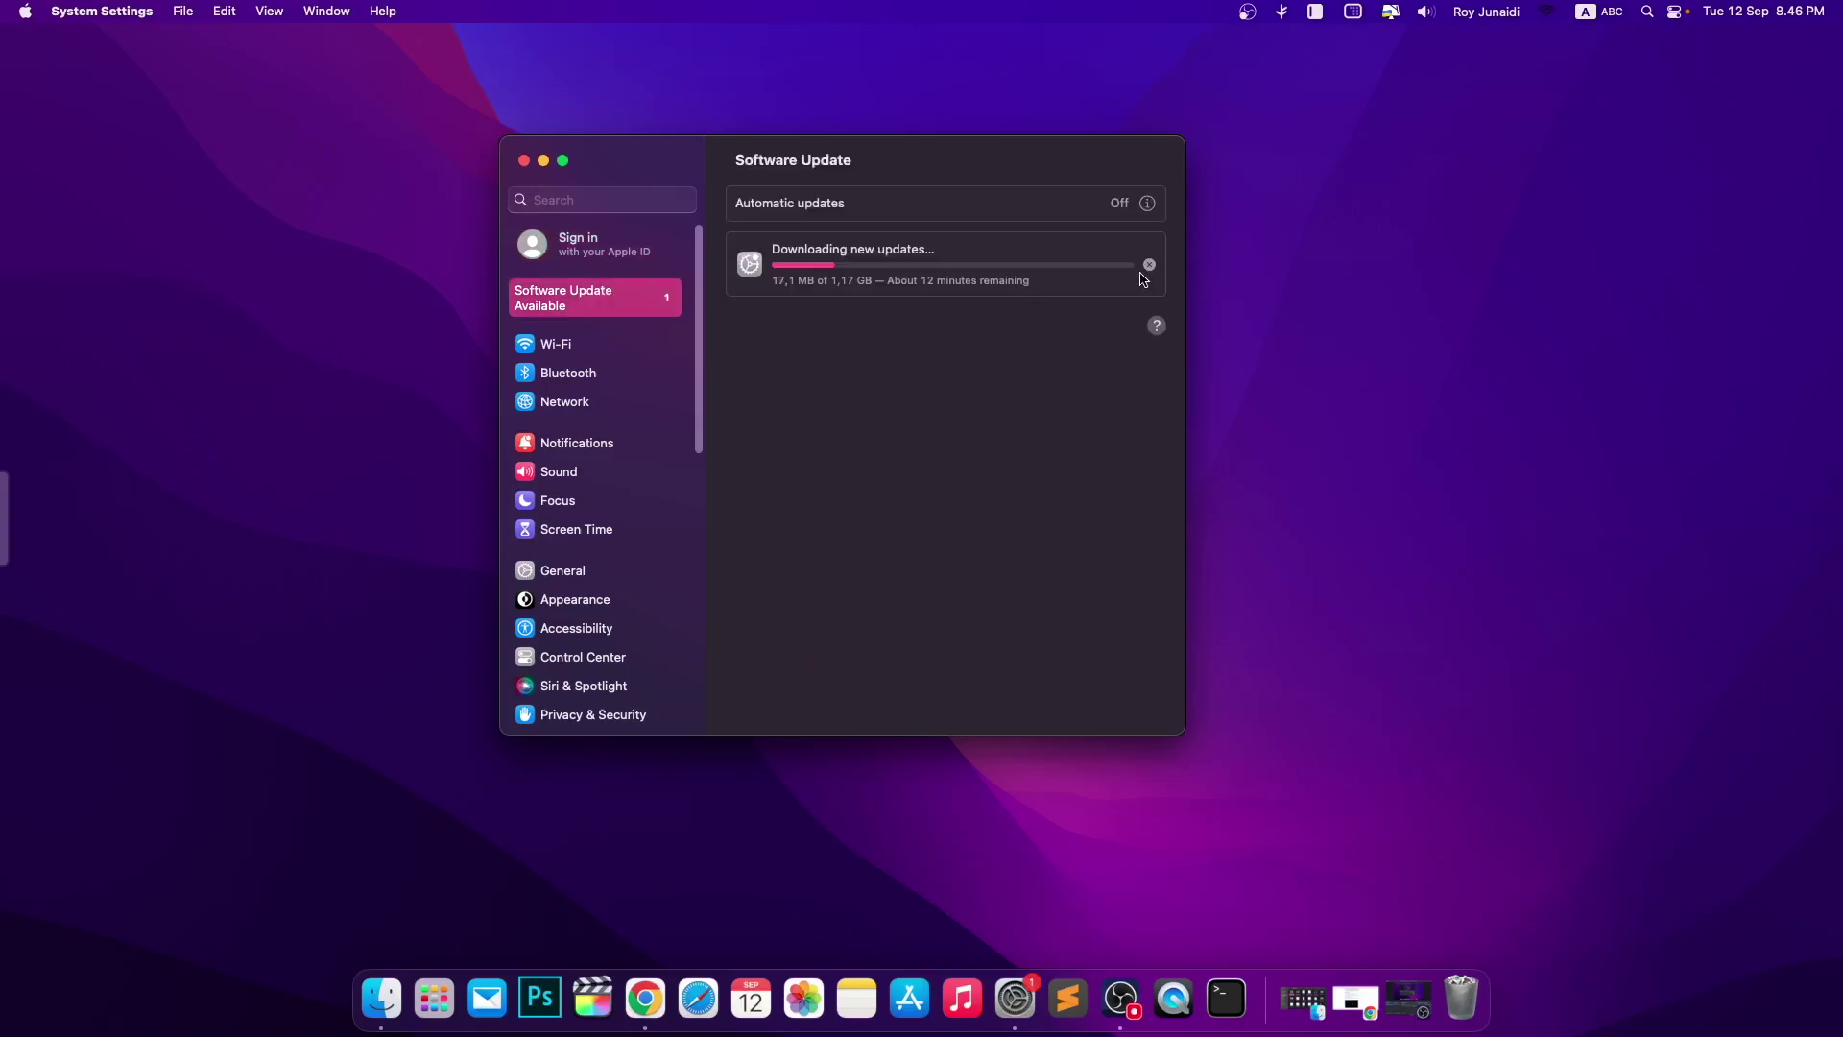